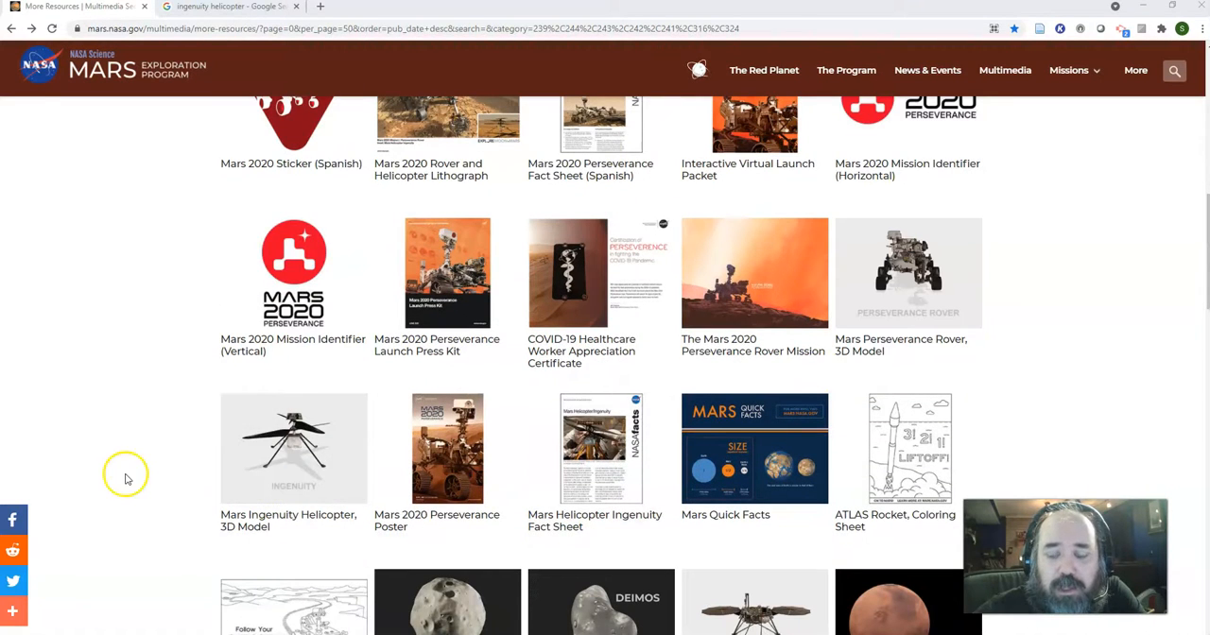
scroll(113, 434, down, 2)
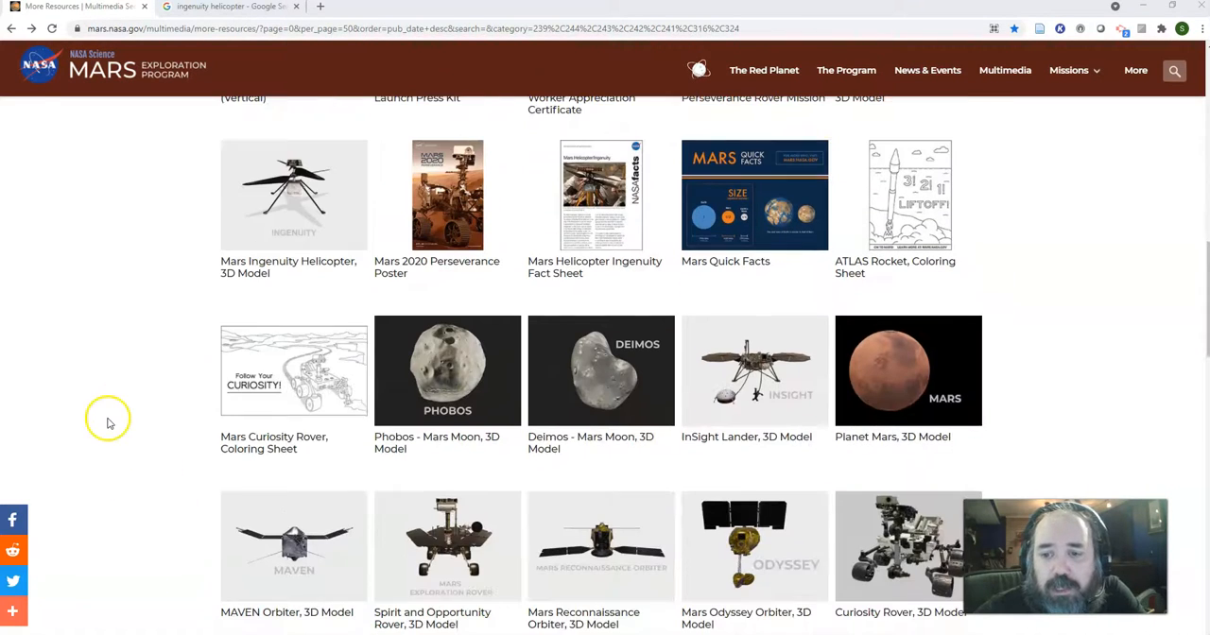
Open the Mars Ingenuity Helicopter 3D Model resource in a new browser tab and inspect the interactive model from another angle
right_click(270, 213)
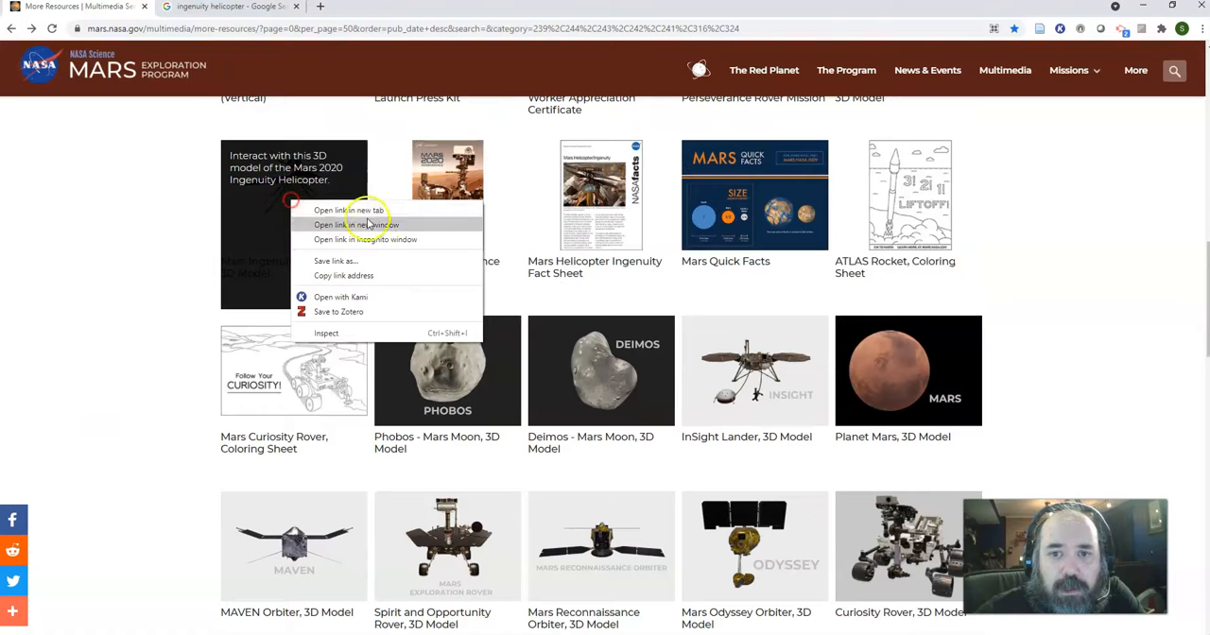
click(372, 205)
click(212, 13)
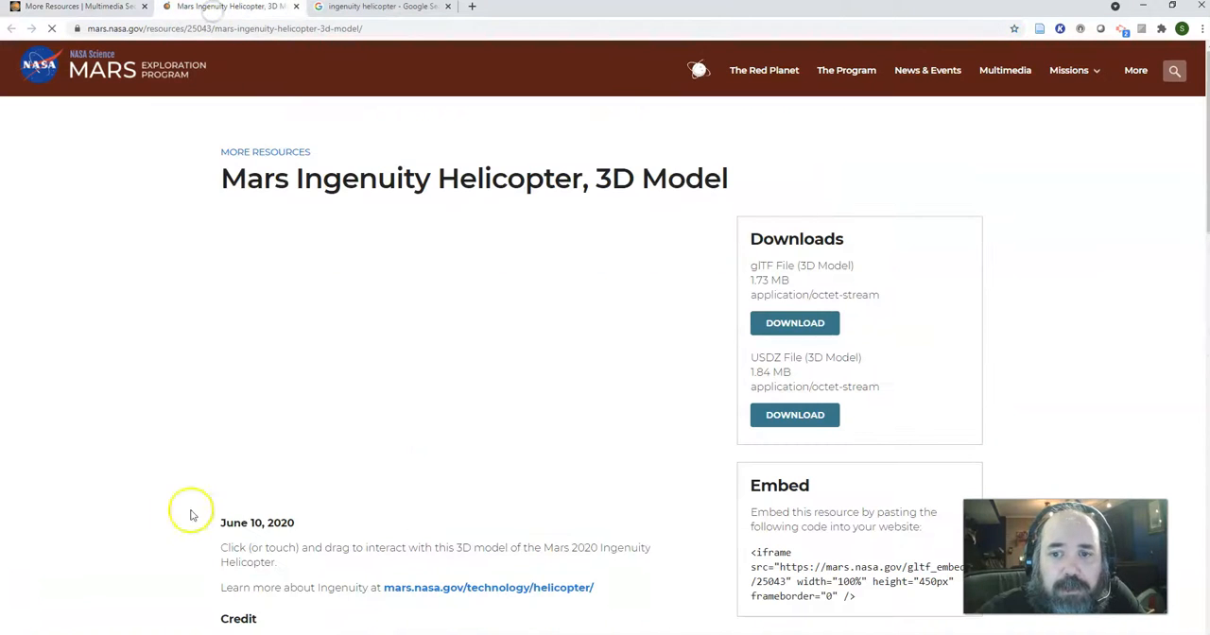
drag(501, 321, 557, 386)
scroll(457, 416, up, 5)
scroll(454, 408, down, 5)
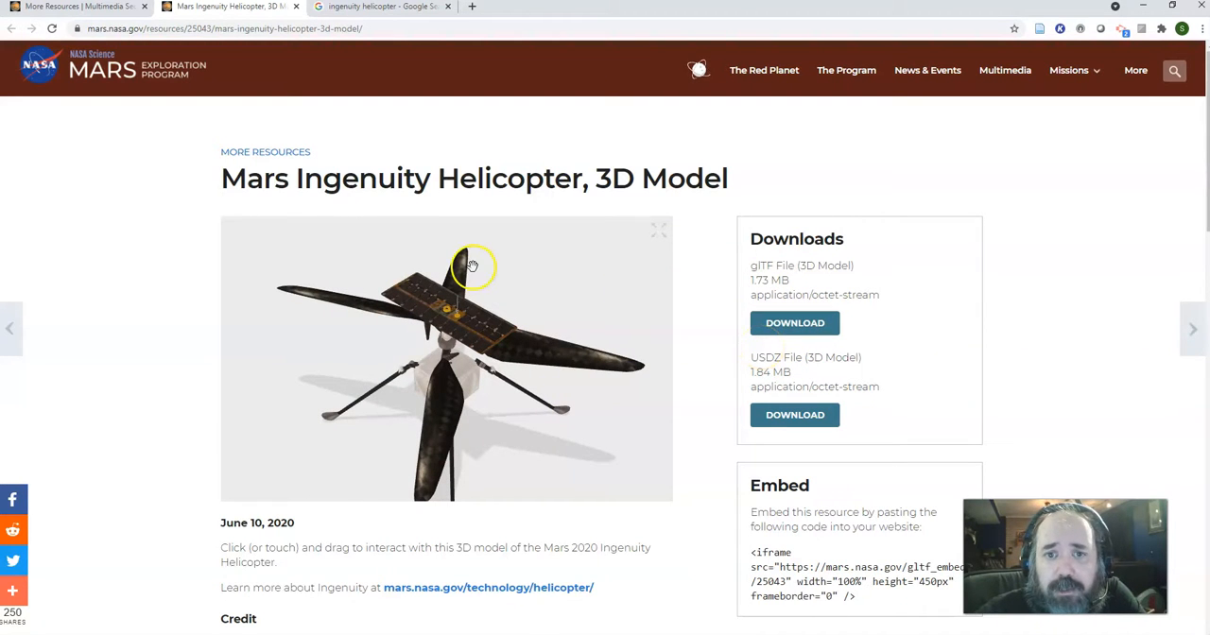
Return to the NASA More Resources list and browse the other 3D models around the Ingenuity helicopter entry
click(52, 7)
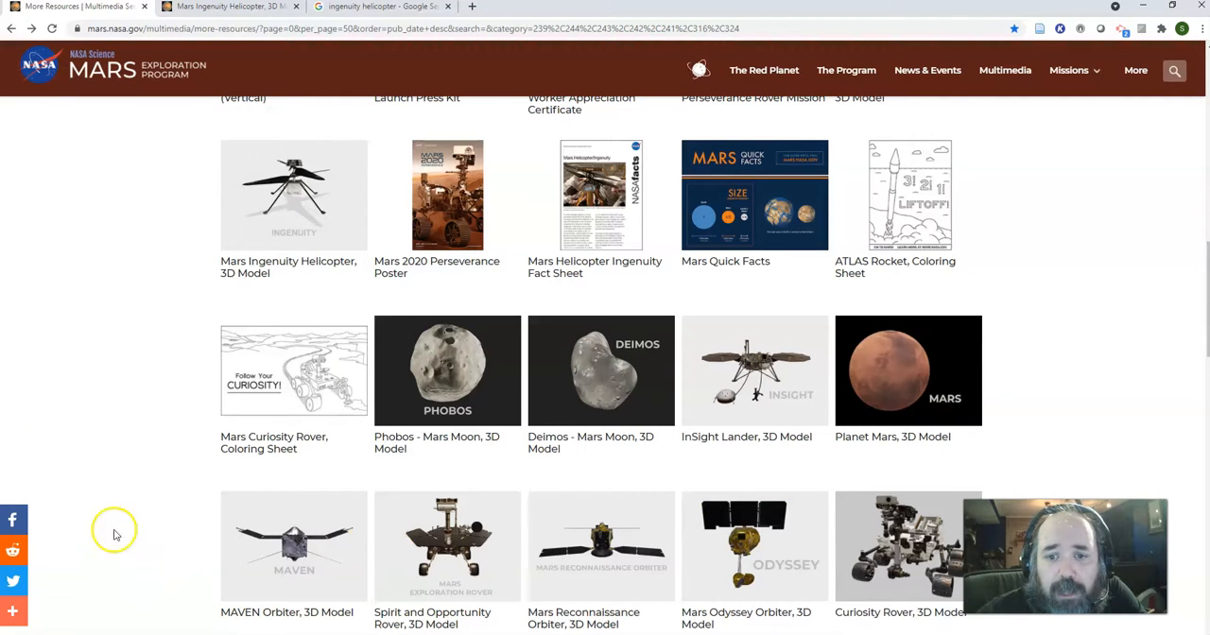
scroll(173, 408, down, 2)
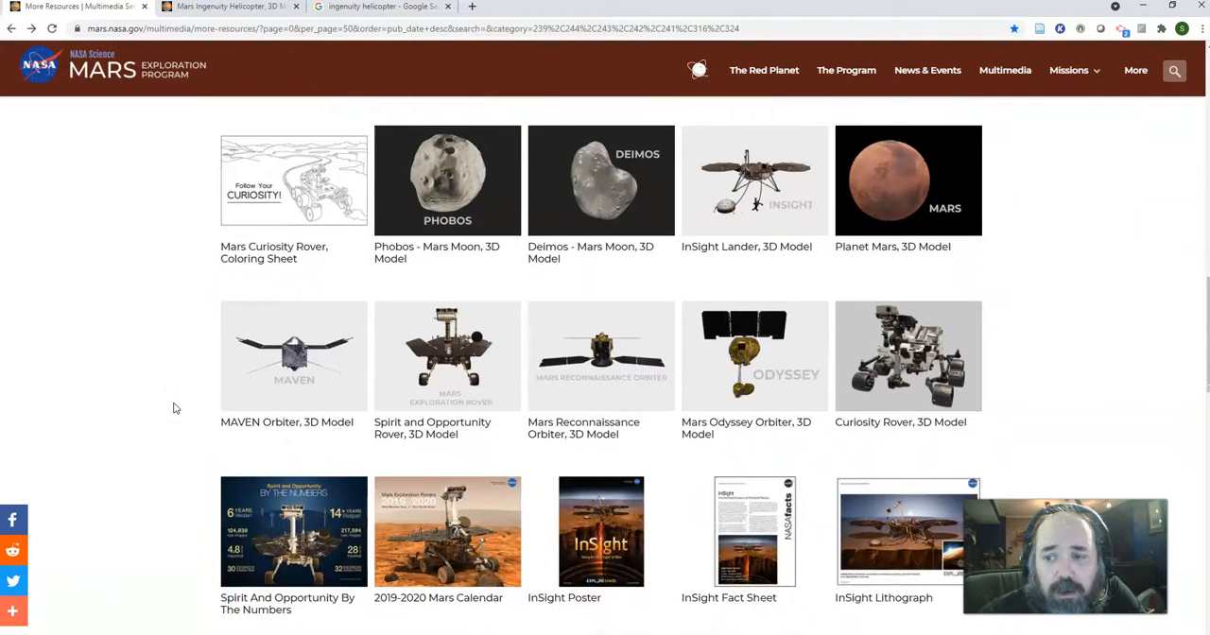
scroll(167, 387, up, 1)
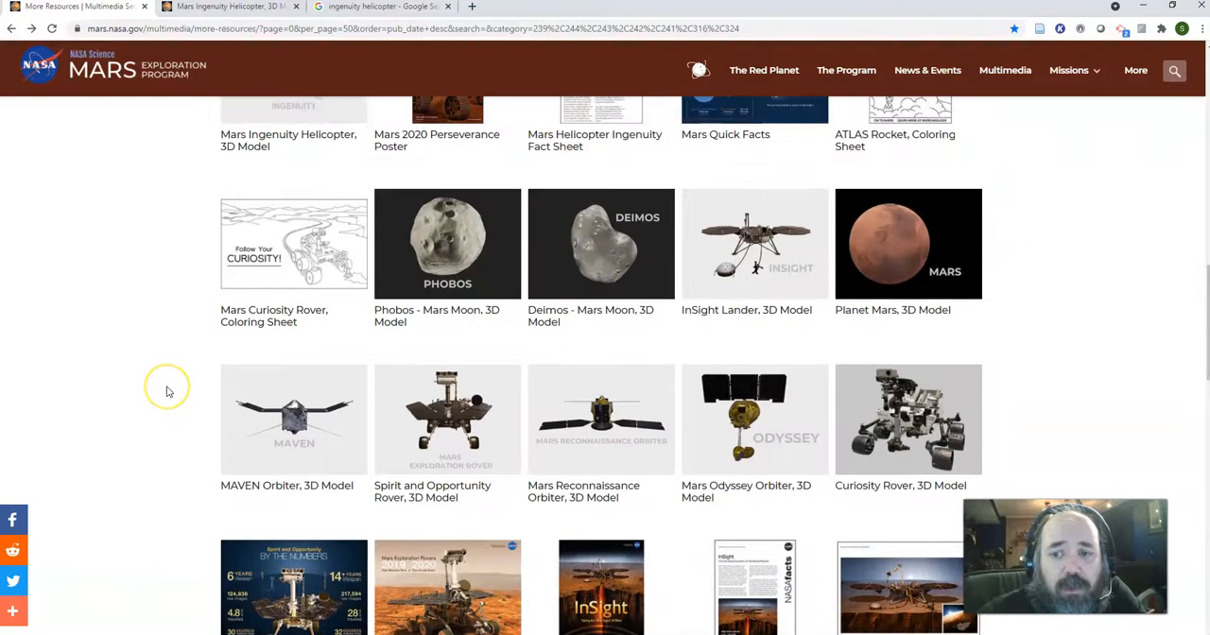
scroll(169, 391, up, 3)
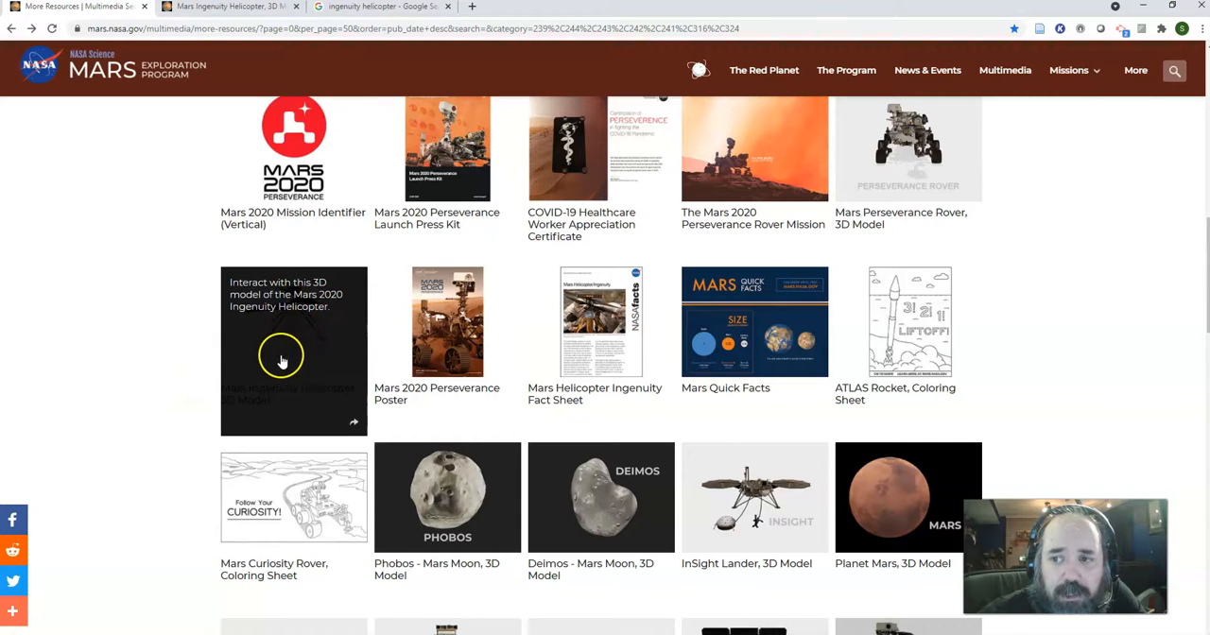
scroll(167, 406, up, 2)
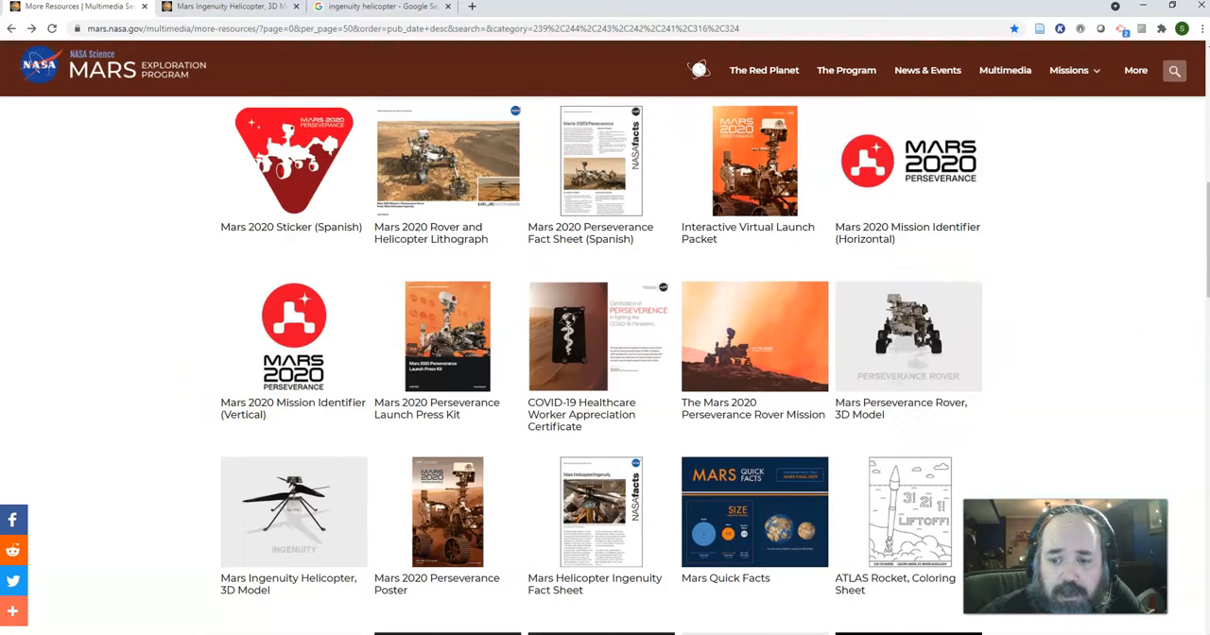
Switch to Unity, clear the GaleCrater selection and view the whole crater terrain
key(alt+Tab)
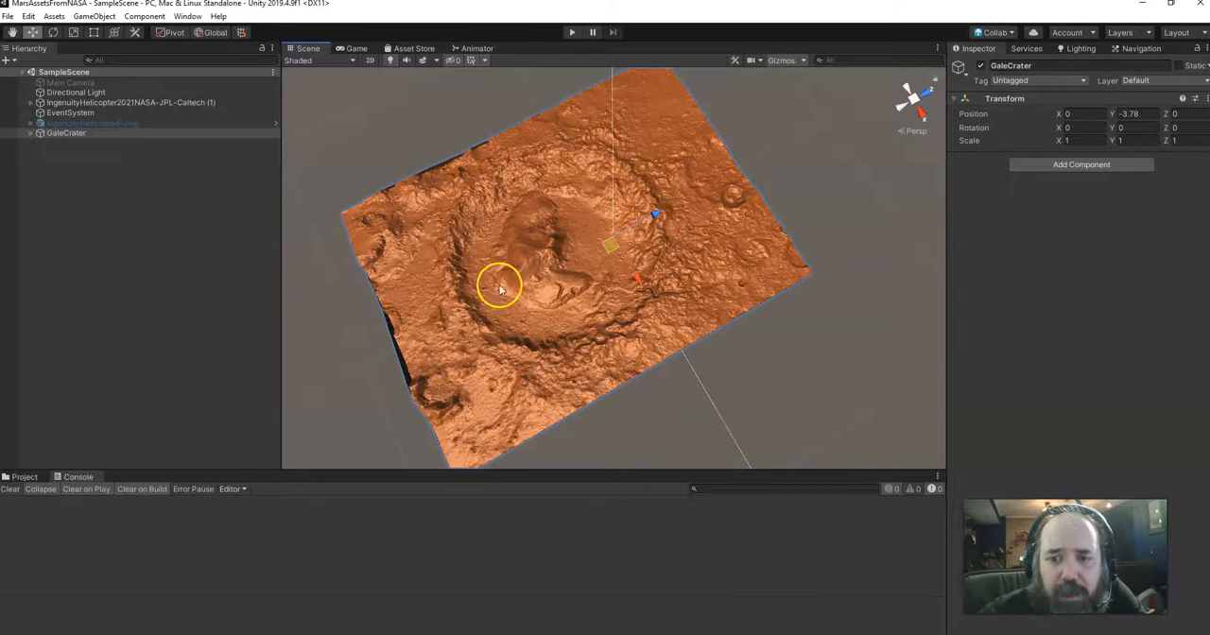
click(183, 205)
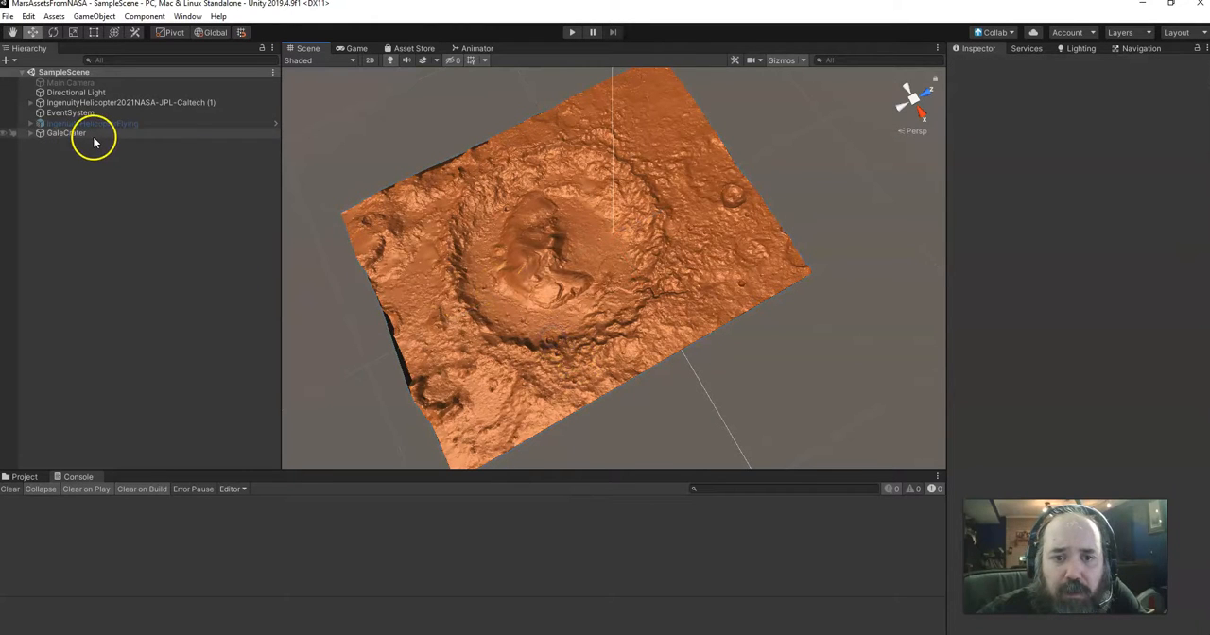
middle_drag(559, 282, 553, 281)
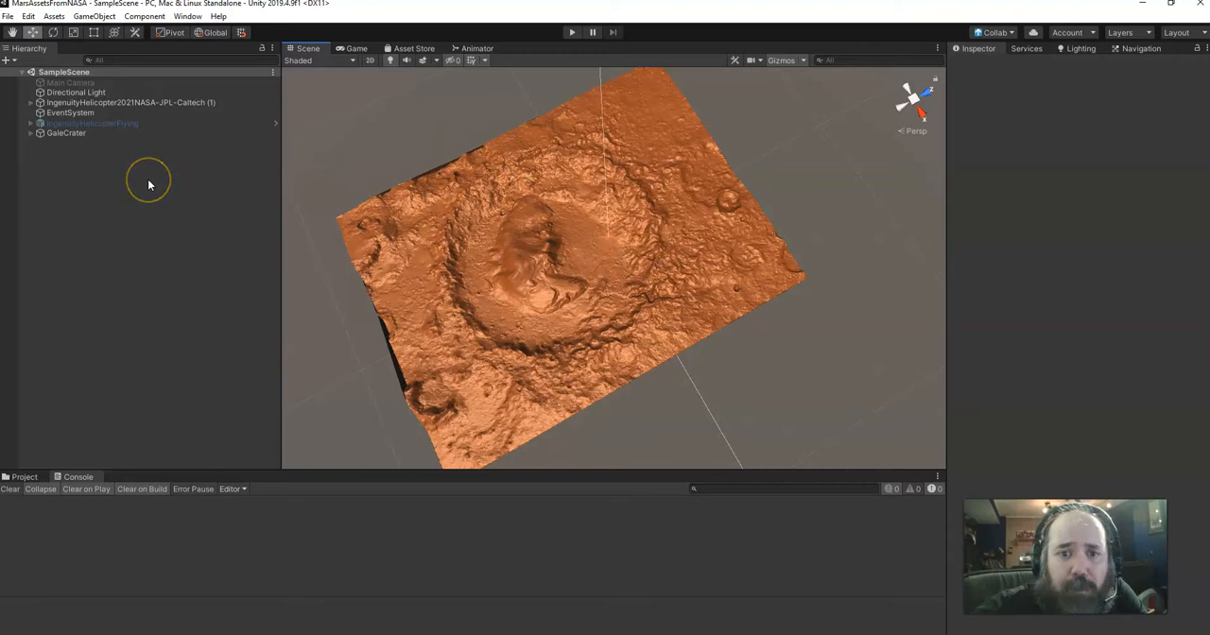
Expand IngenuityHelicopter2021NASA-JPL-Caltech (1) and frame its bus part in the scene
double_click(91, 103)
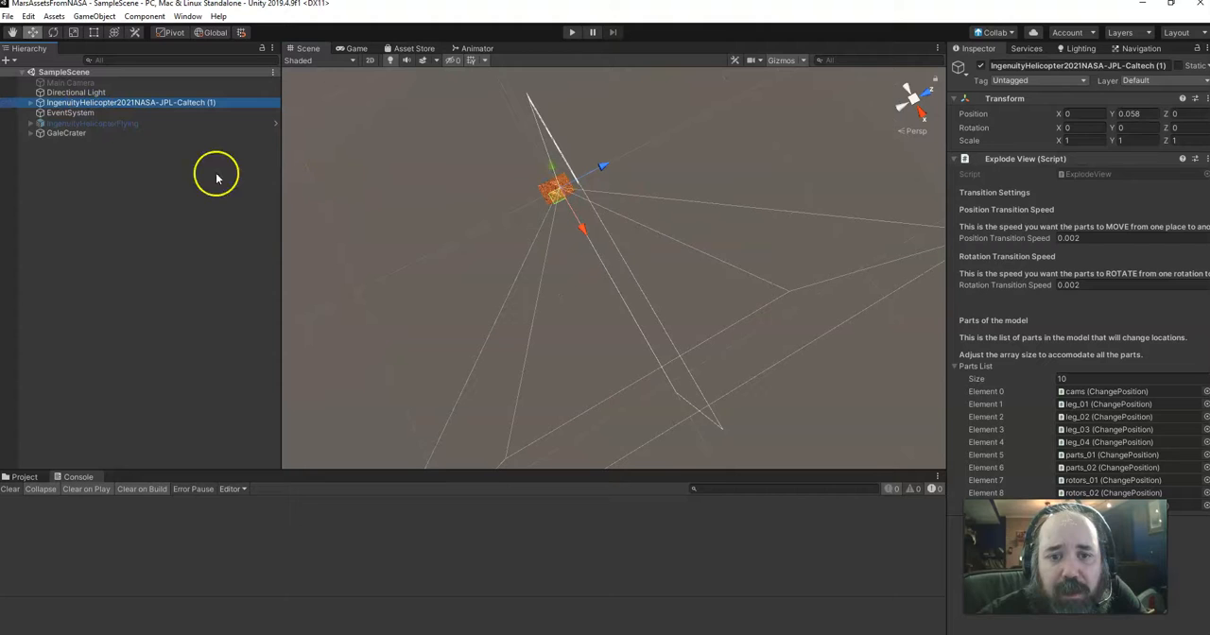
click(31, 103)
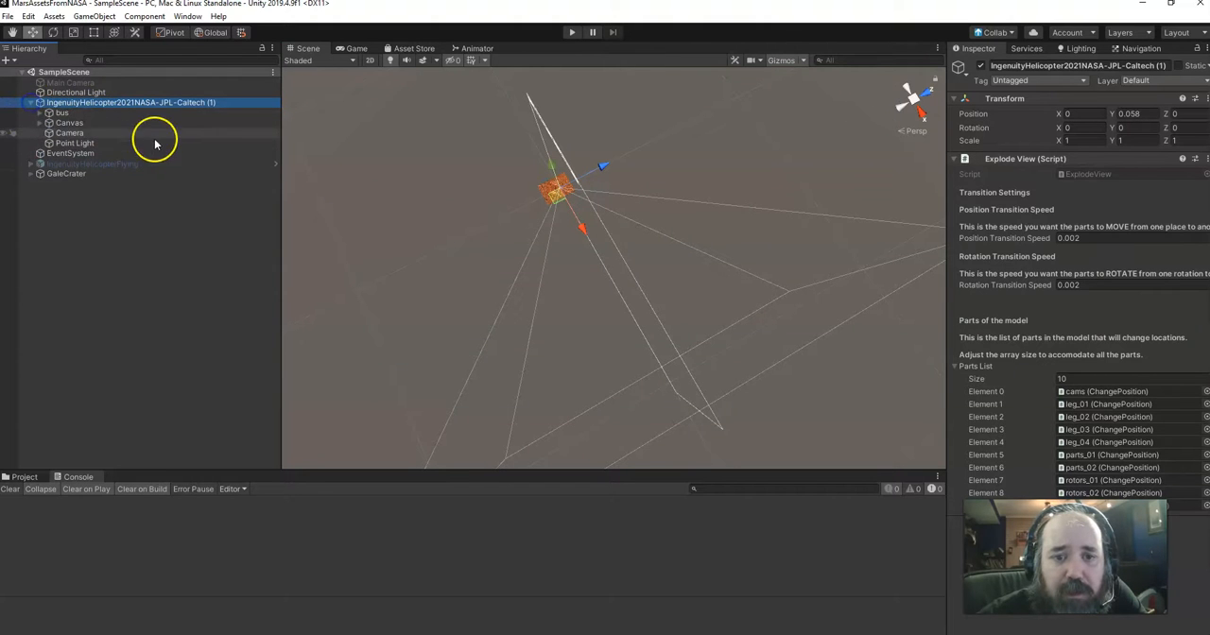
double_click(81, 113)
scroll(566, 224, down, 10)
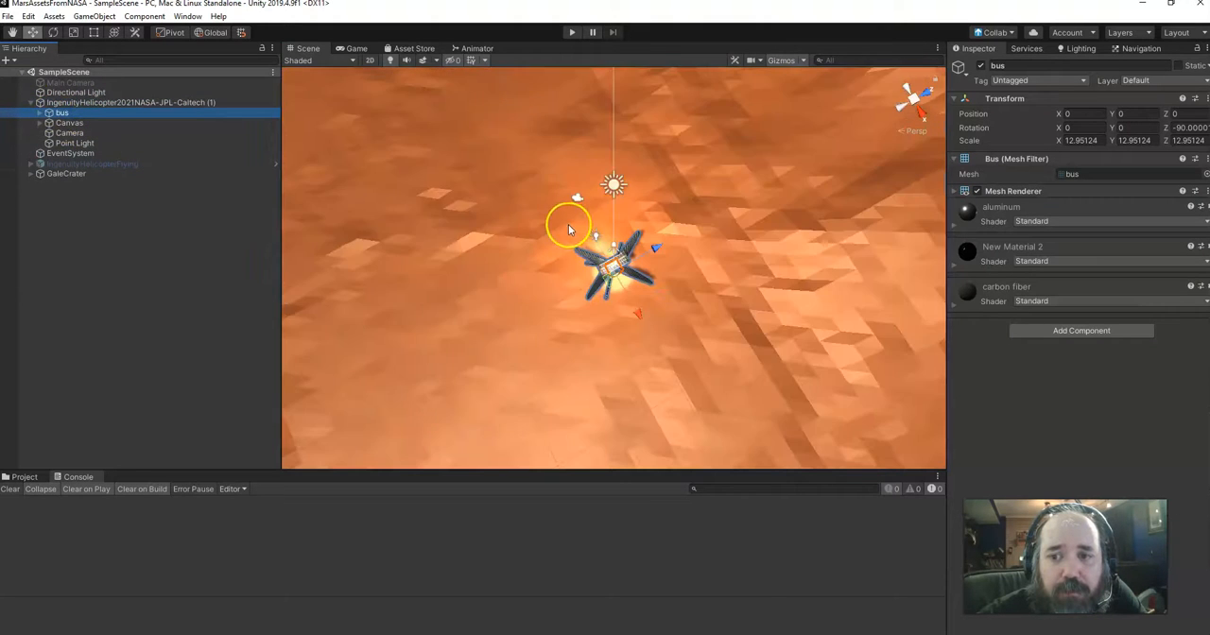
scroll(557, 230, up, 4)
Examine the helicopter on the crater surface from above and from several sides
right_drag(546, 236, 702, 183)
middle_drag(703, 183, 710, 156)
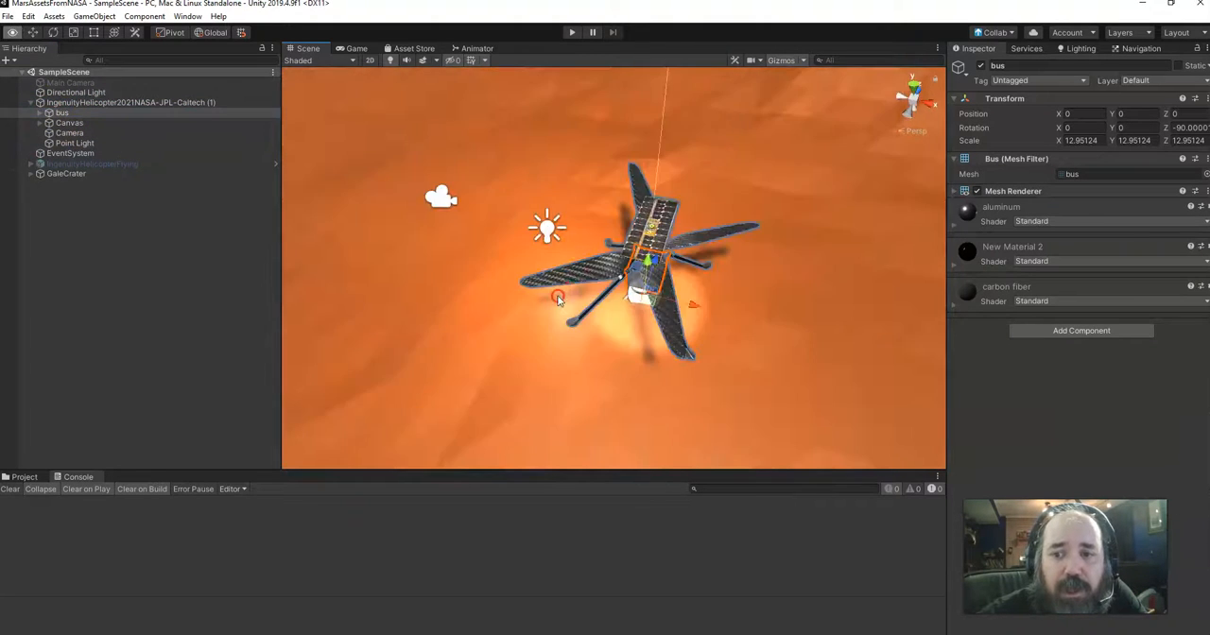
right_drag(559, 299, 594, 295)
middle_drag(594, 294, 773, 114)
right_drag(364, 130, 532, 221)
middle_drag(478, 200, 612, 257)
scroll(578, 231, down, 1)
right_drag(529, 232, 581, 295)
middle_drag(582, 295, 610, 274)
scroll(519, 258, down, 5)
scroll(534, 242, up, 2)
middle_drag(529, 128, 478, 201)
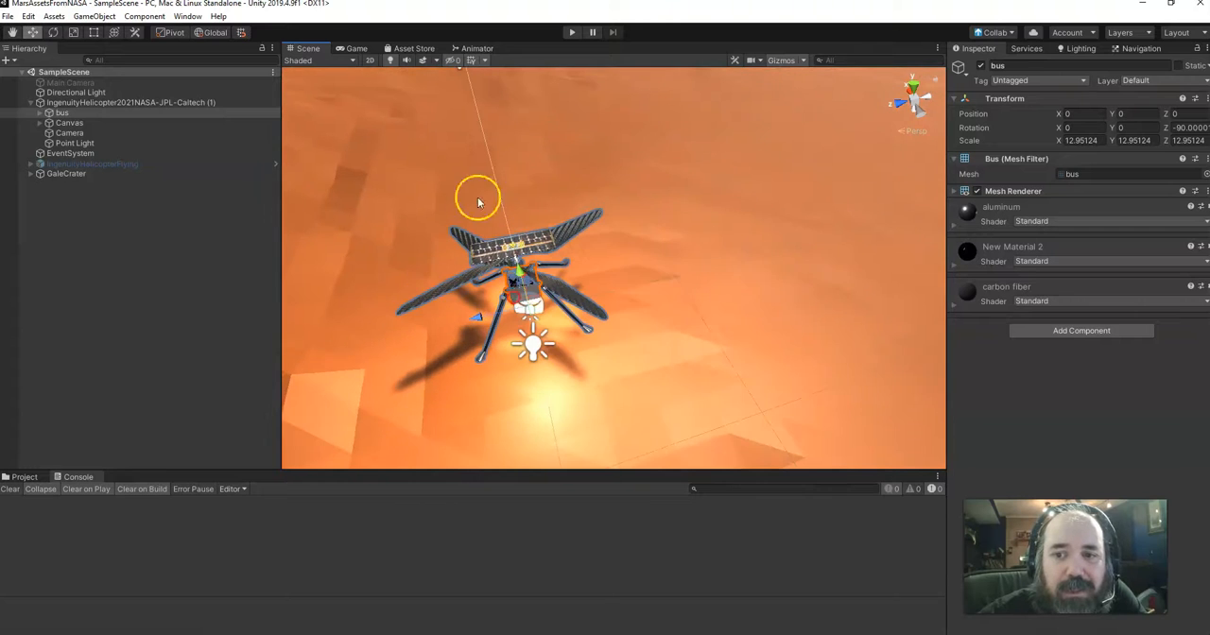
Examine the helicopter's body, legs and rotors up close from near ground level against the crater rim
middle_drag(584, 304, 625, 273)
scroll(597, 264, up, 5)
scroll(595, 262, down, 3)
scroll(616, 265, up, 6)
right_drag(630, 278, 555, 149)
middle_drag(555, 148, 594, 221)
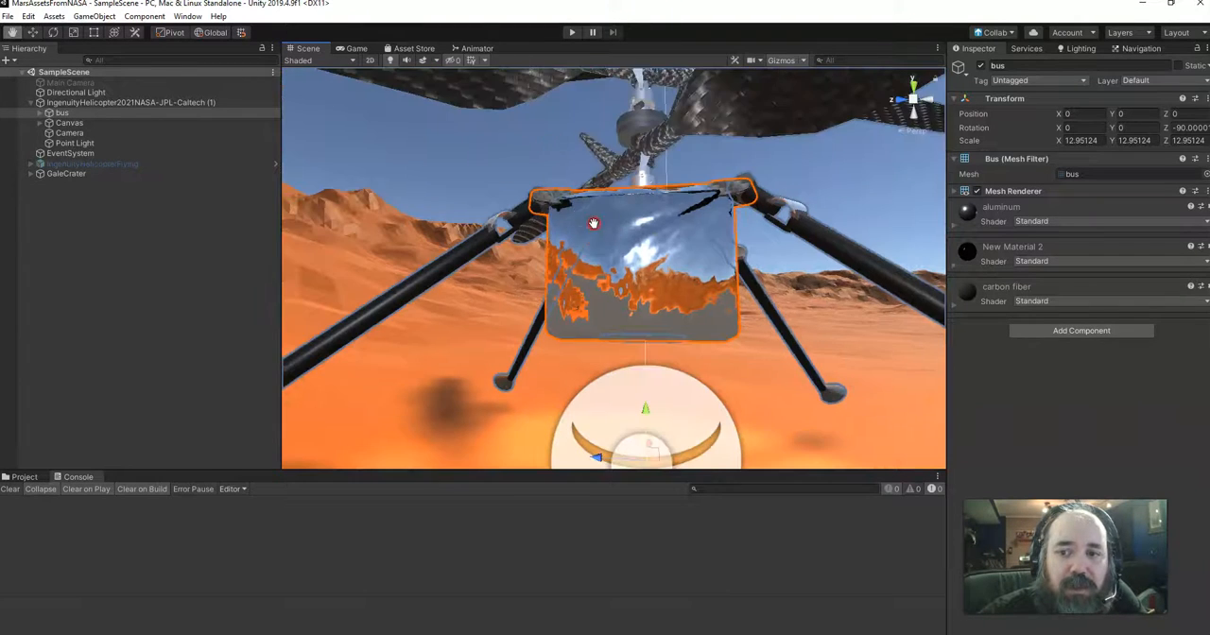
middle_drag(647, 146, 584, 242)
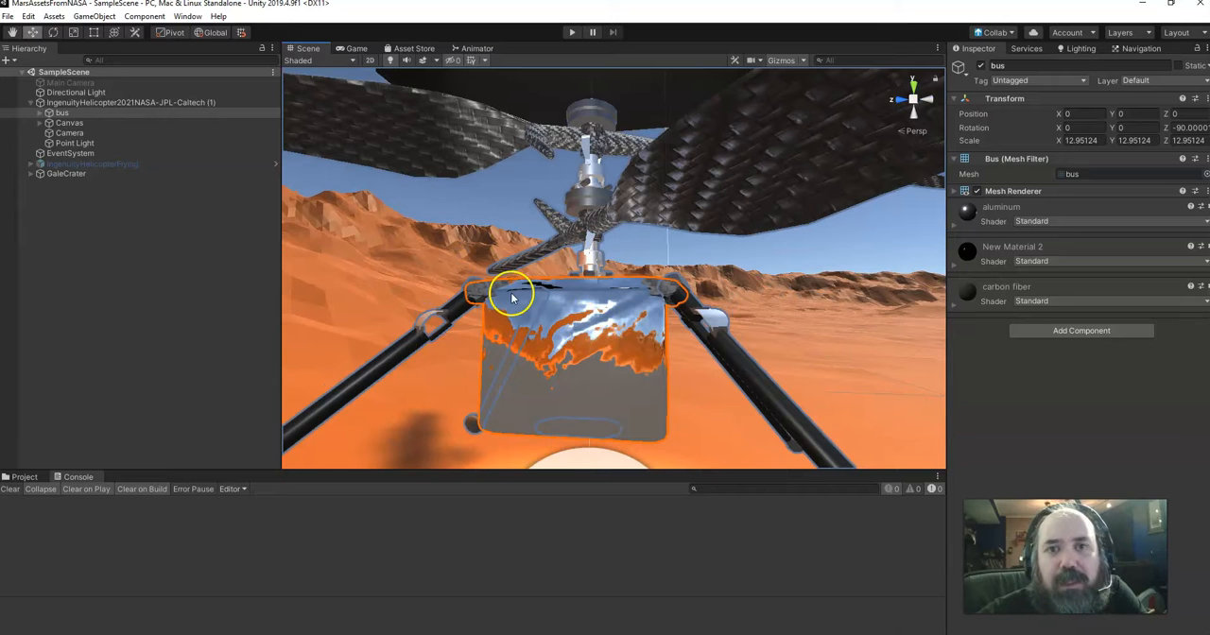
scroll(529, 346, down, 5)
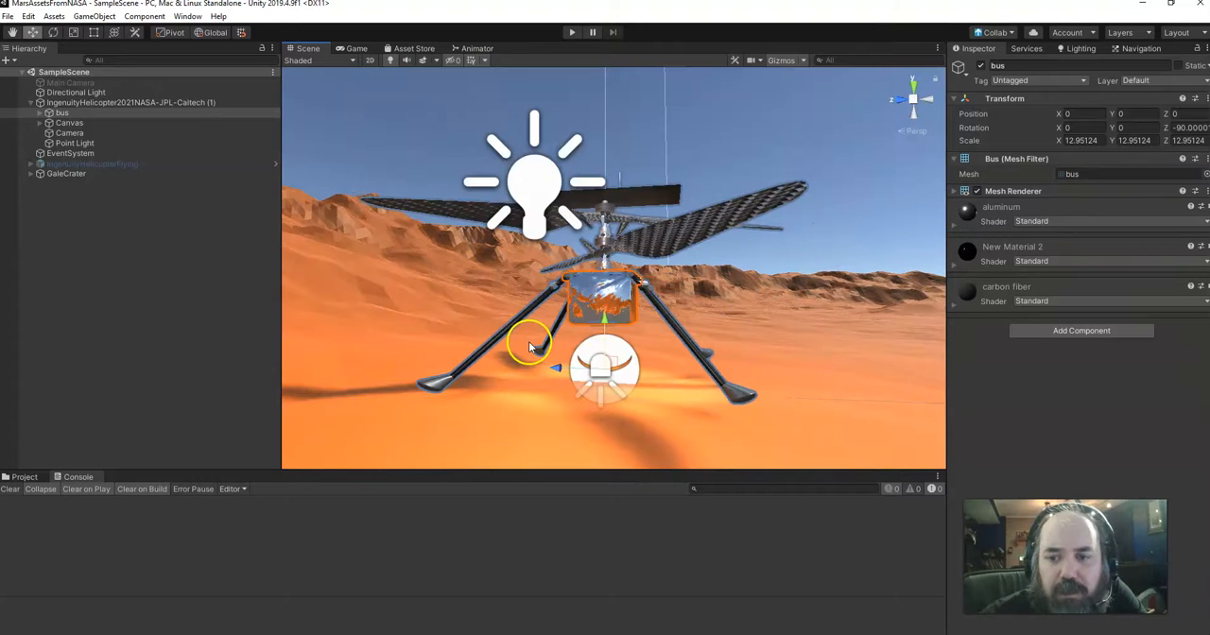
middle_drag(518, 284, 522, 355)
right_drag(432, 230, 503, 325)
middle_drag(501, 196, 556, 265)
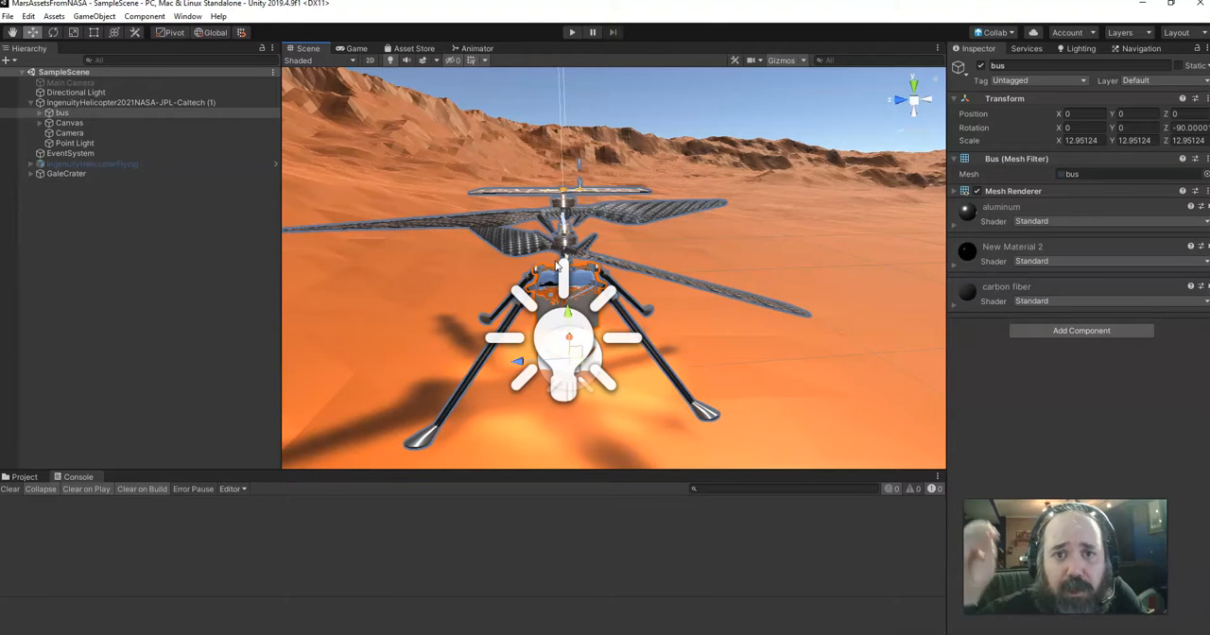
scroll(412, 363, down, 3)
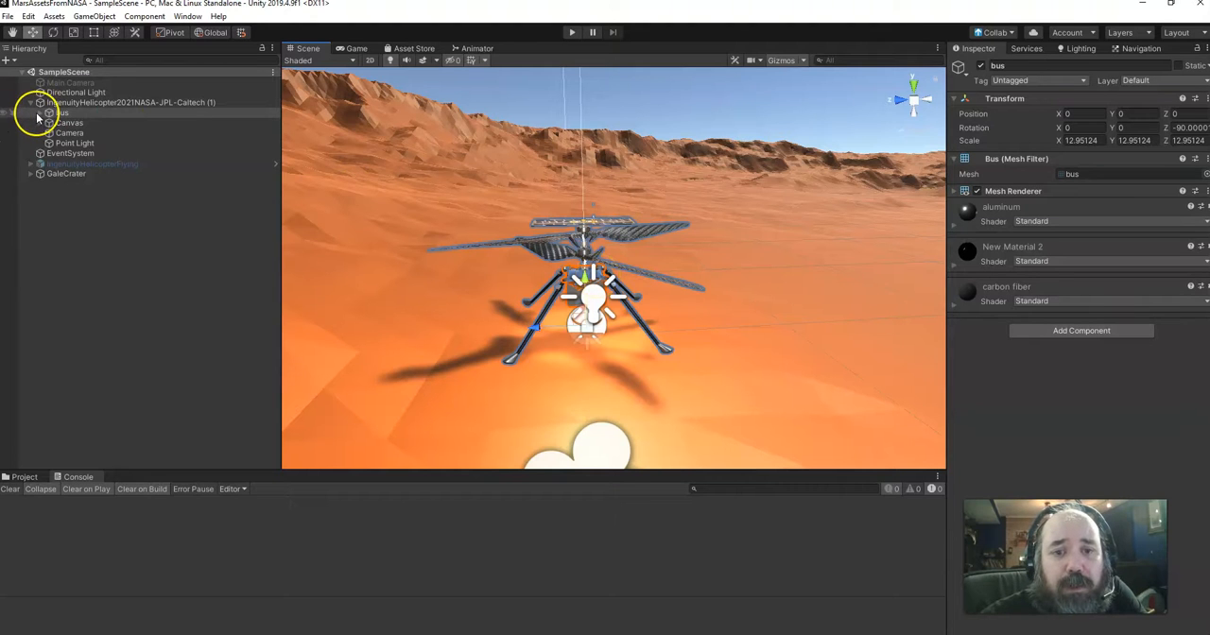
Run the scene, try the helicopter's Exploded and Original states, and stop the run
click(572, 33)
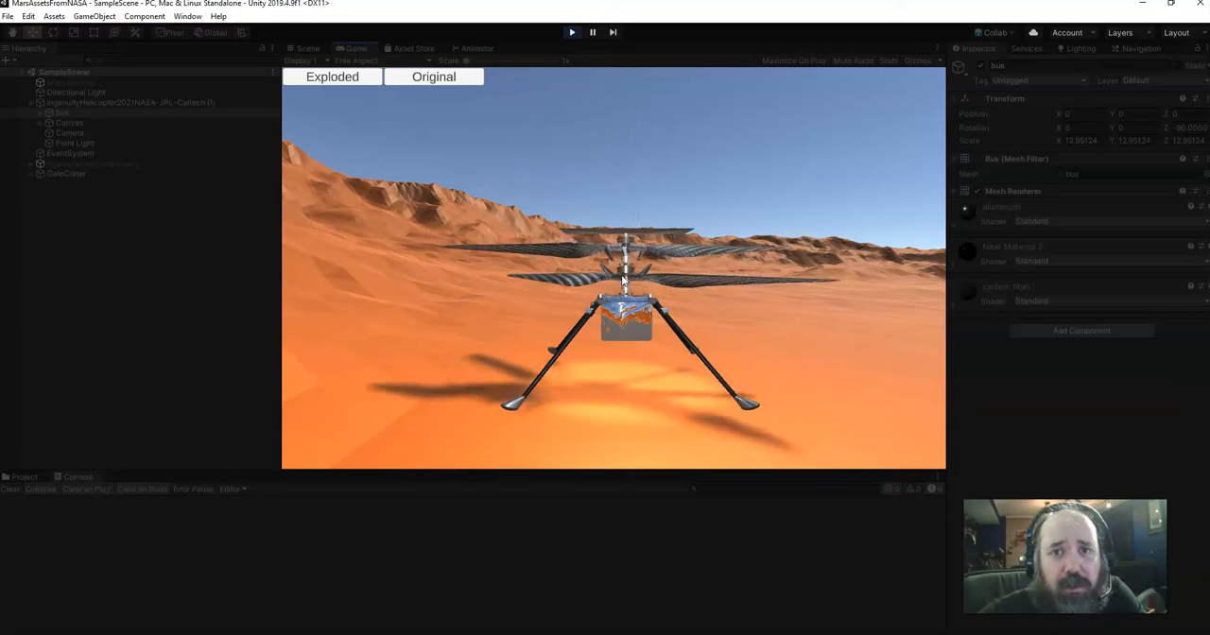
click(333, 77)
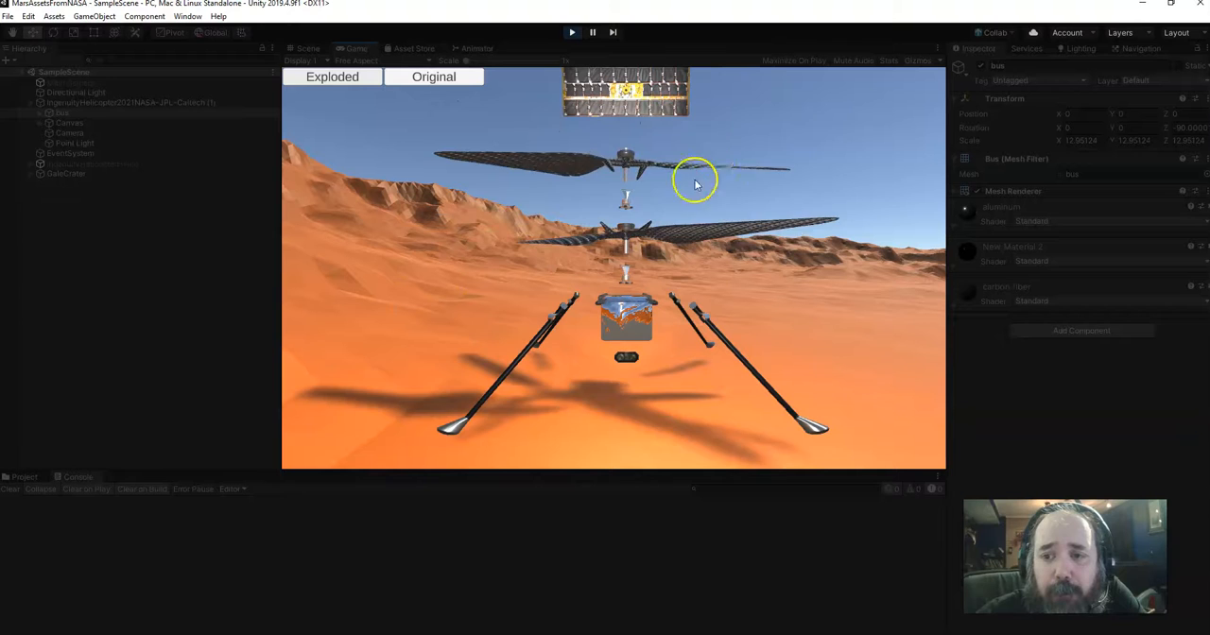
click(423, 77)
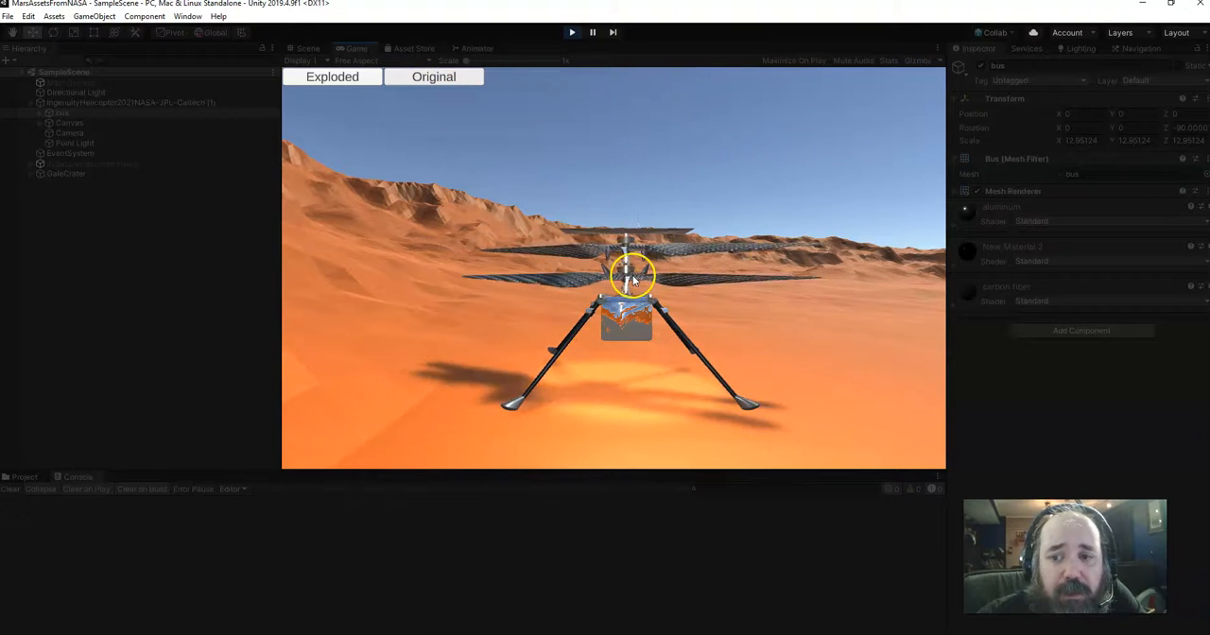
click(571, 32)
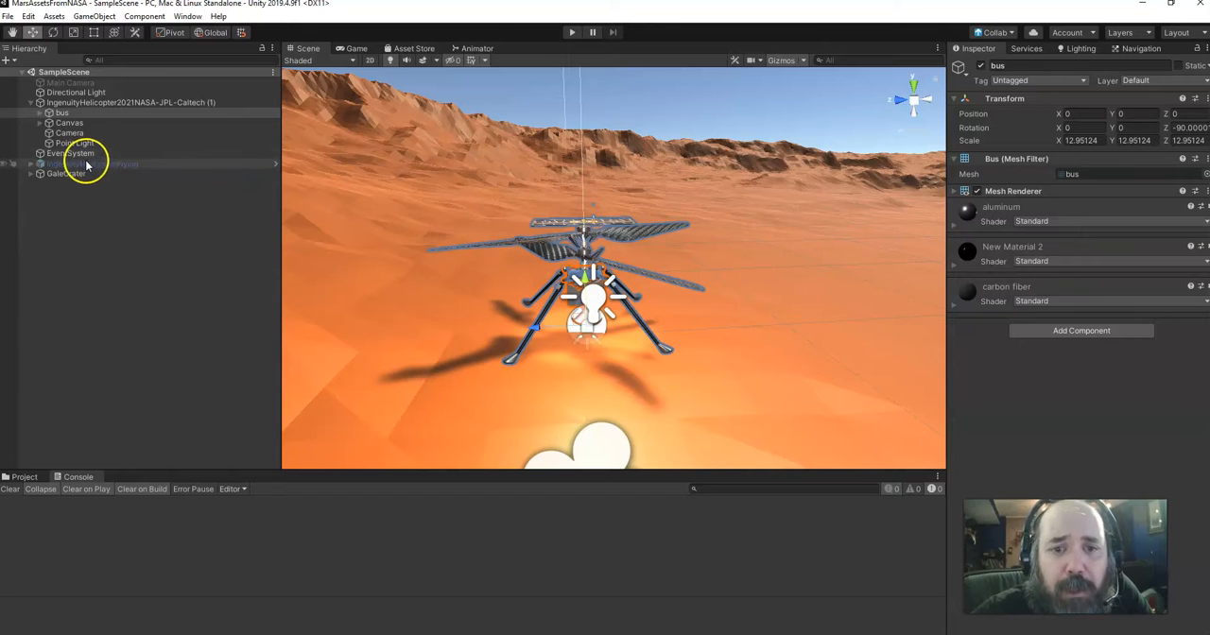
Deactivate IngenuityHelicopter2021NASA-JPL-Caltech (1) and activate IngenuityHelicopterFlying in its place
click(132, 102)
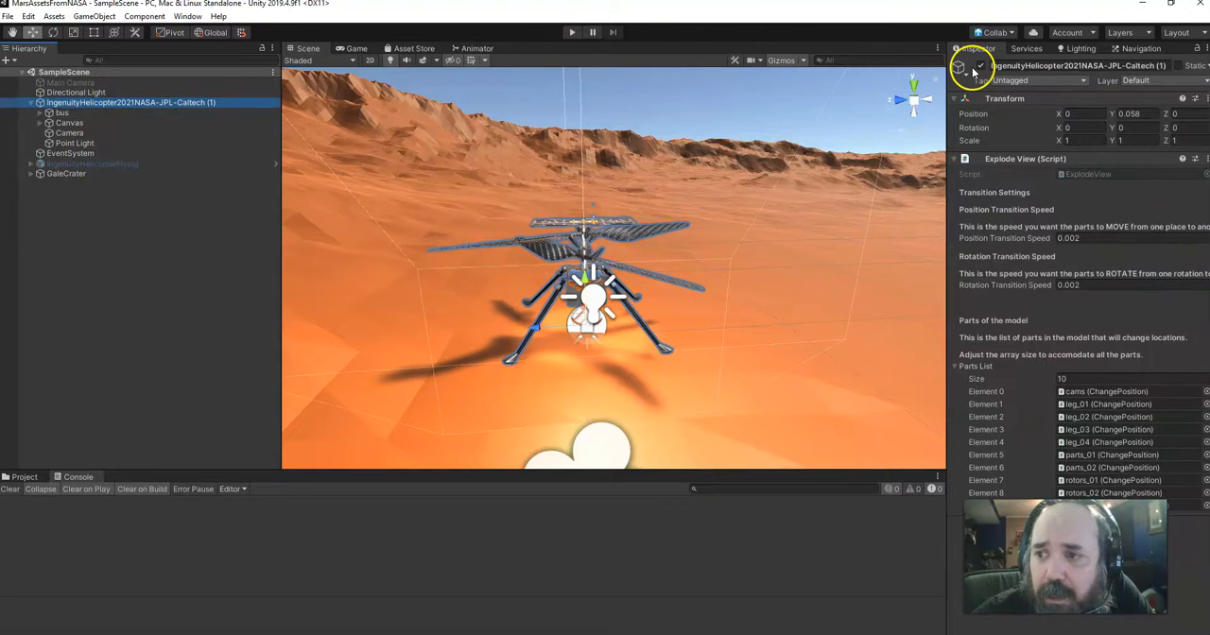
click(980, 65)
click(129, 164)
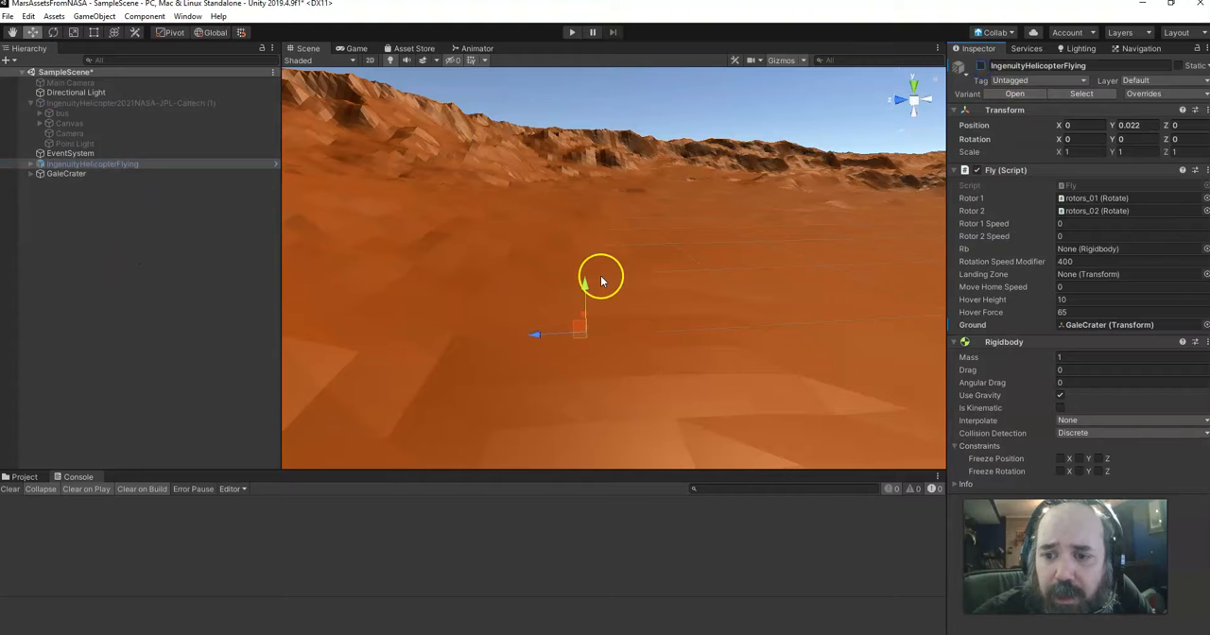
click(980, 65)
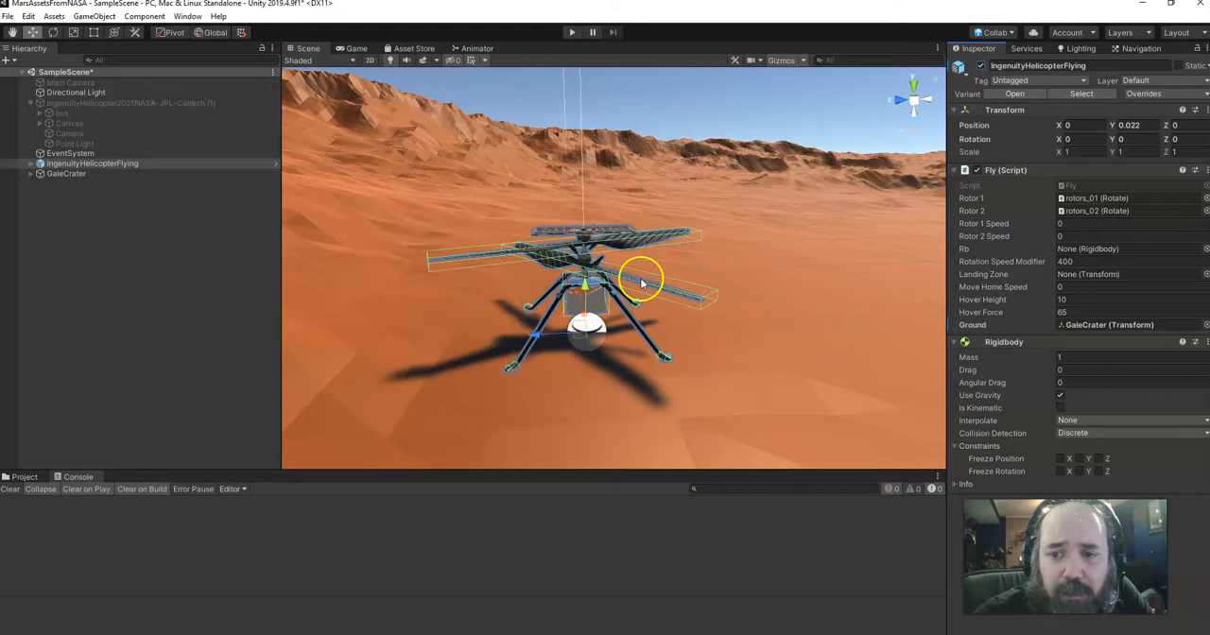
Look over the flying helicopter in the scene, then briefly run and stop the scene
mouse_move(562, 258)
middle_down()
mouse_move(562, 229)
mouse_move(562, 273)
middle_up()
scroll(560, 273, up, 6)
scroll(561, 275, down, 6)
scroll(560, 273, down, 3)
click(597, 241)
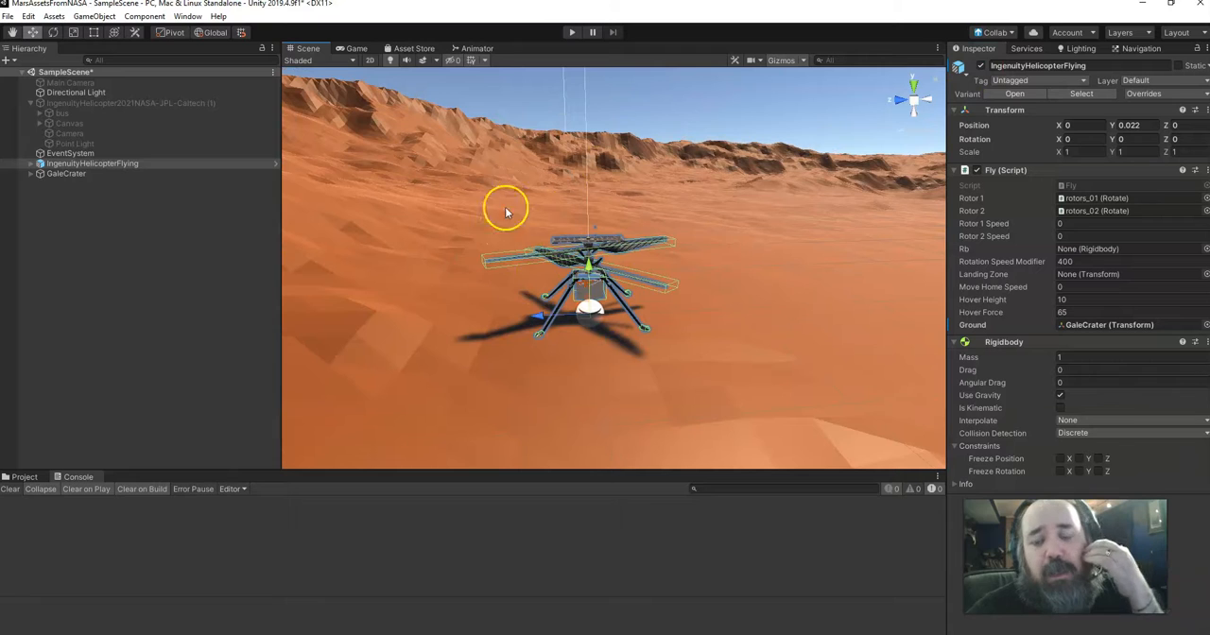
click(572, 34)
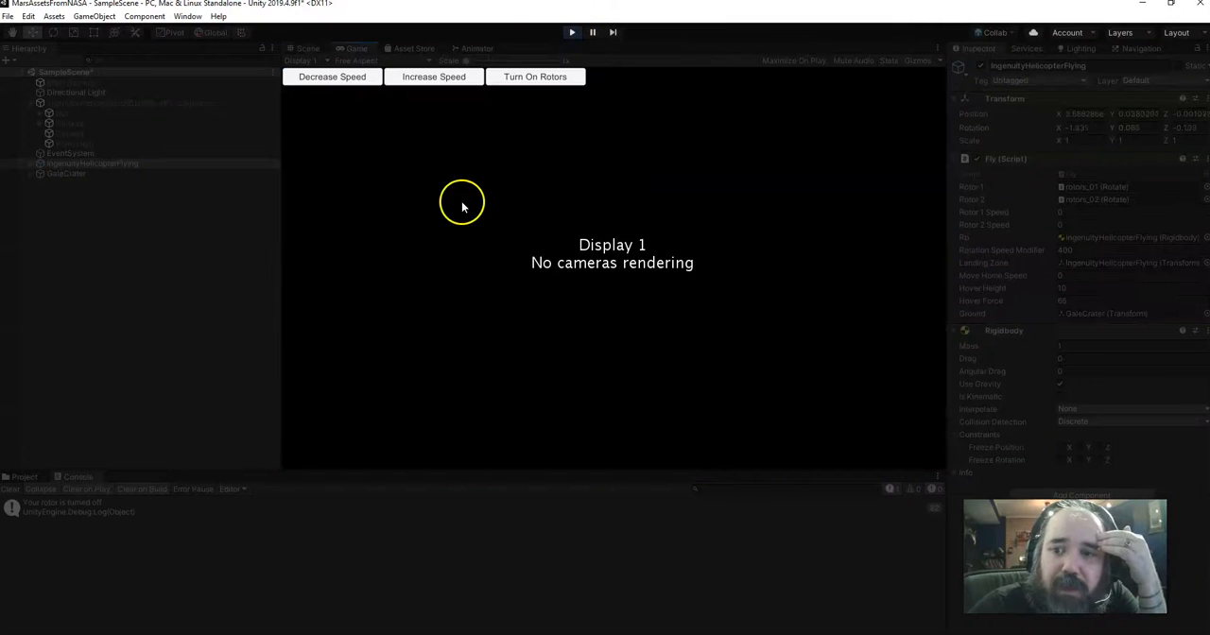
click(572, 32)
Activate the Main Camera object and run the scene again
click(78, 85)
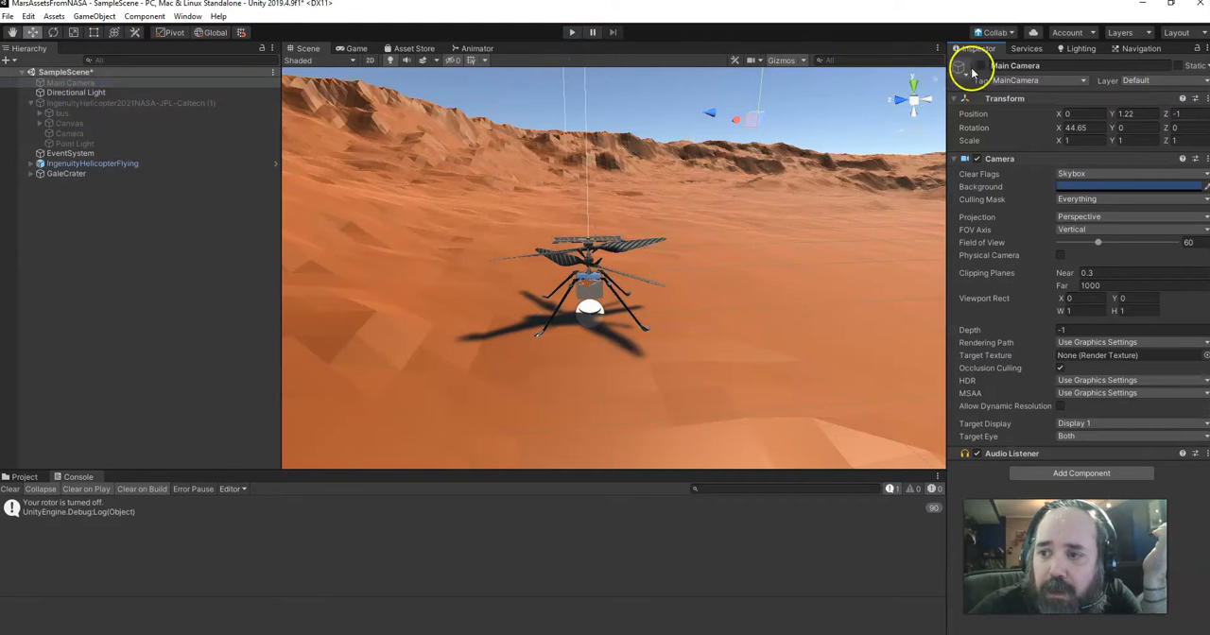
click(526, 52)
click(569, 32)
click(446, 184)
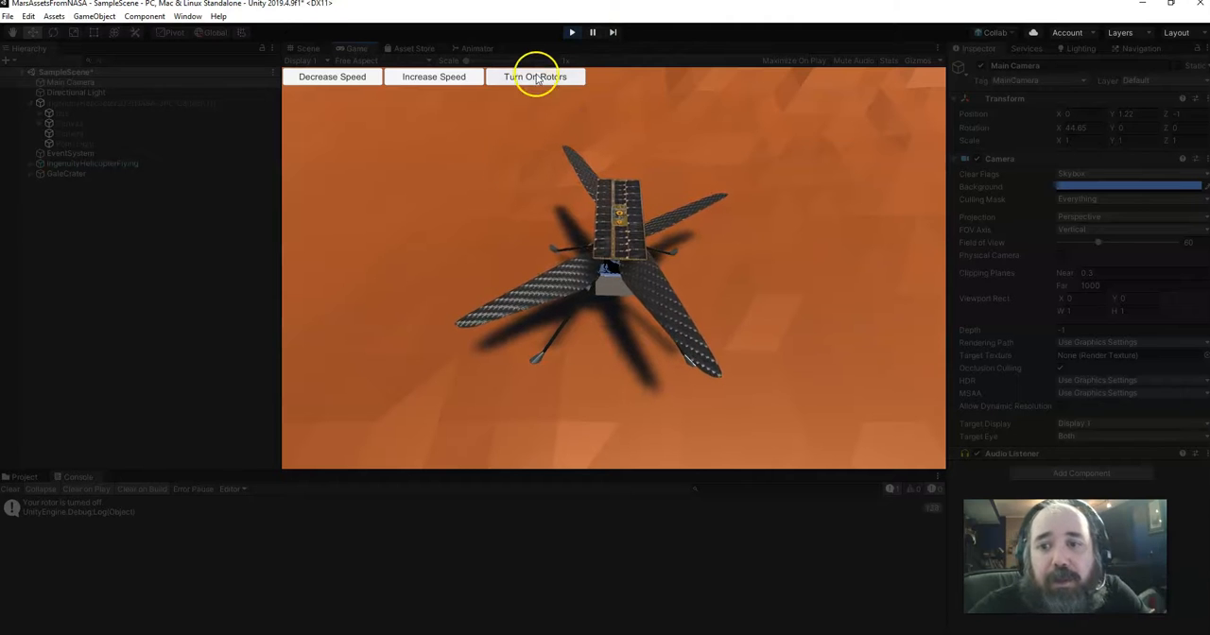
Turn on the helicopter's rotors and follow its flight in the Scene view while the scene runs
click(535, 78)
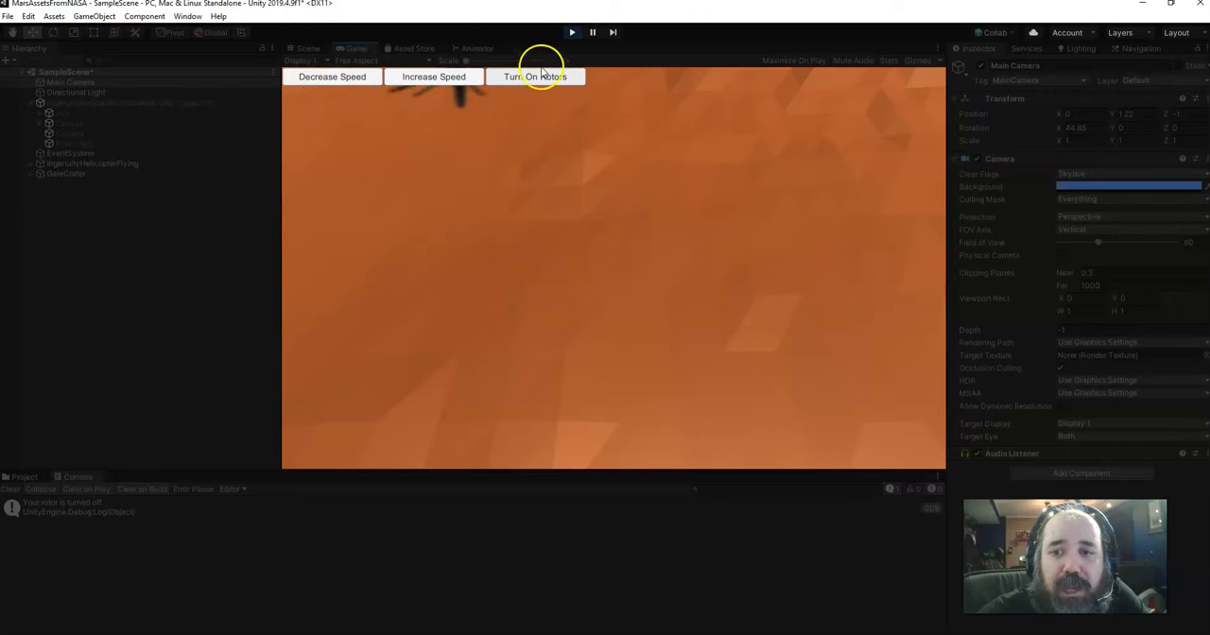
click(305, 48)
middle_drag(697, 203, 611, 355)
scroll(614, 350, down, 6)
middle_drag(588, 286, 648, 412)
scroll(641, 282, up, 4)
scroll(642, 281, up, 3)
middle_drag(612, 272, 560, 299)
scroll(529, 305, up, 4)
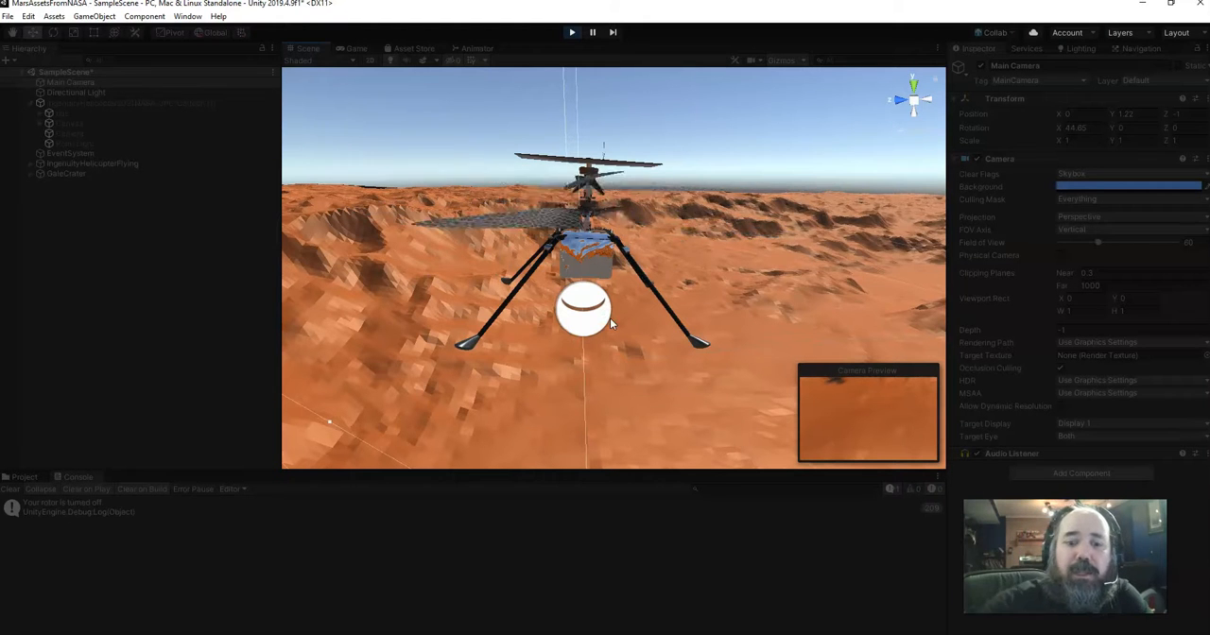
Dock the Game view beside the Scene view and resize both so the running helicopter can be followed in each
middle_drag(575, 298, 561, 339)
right_drag(577, 240, 556, 373)
middle_drag(585, 310, 565, 328)
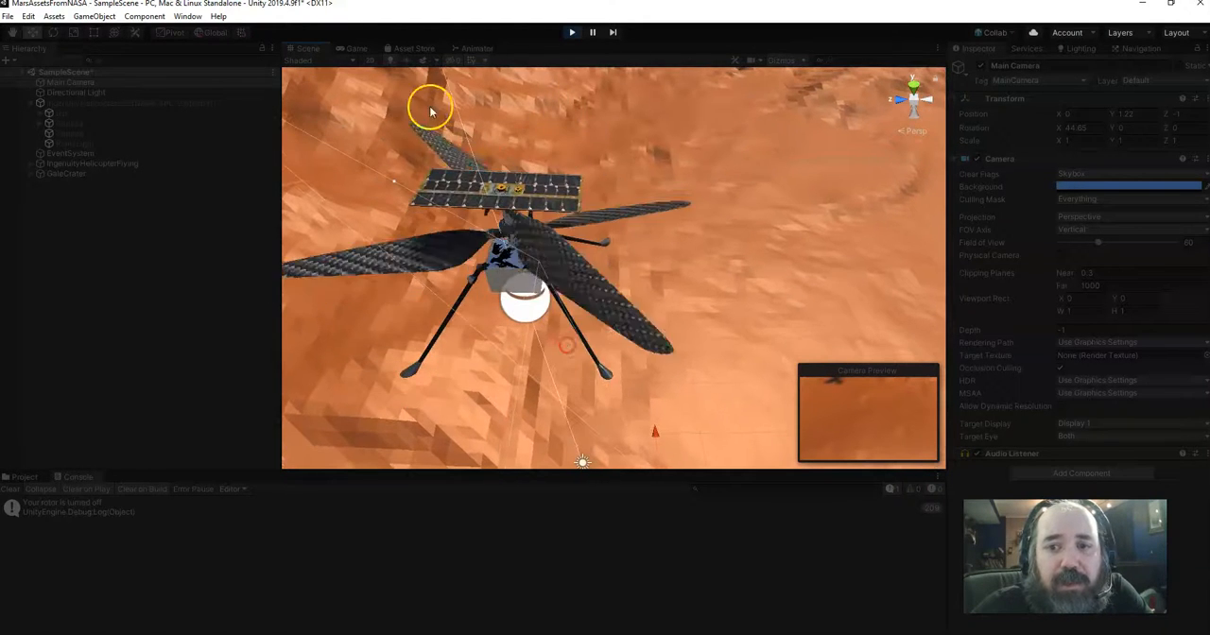
drag(350, 48, 829, 268)
drag(721, 240, 408, 234)
click(338, 282)
scroll(338, 282, down, 3)
mouse_move(365, 264)
middle_down()
mouse_move(400, 230)
mouse_move(378, 220)
mouse_move(353, 264)
mouse_move(359, 281)
middle_up()
scroll(375, 223, up, 3)
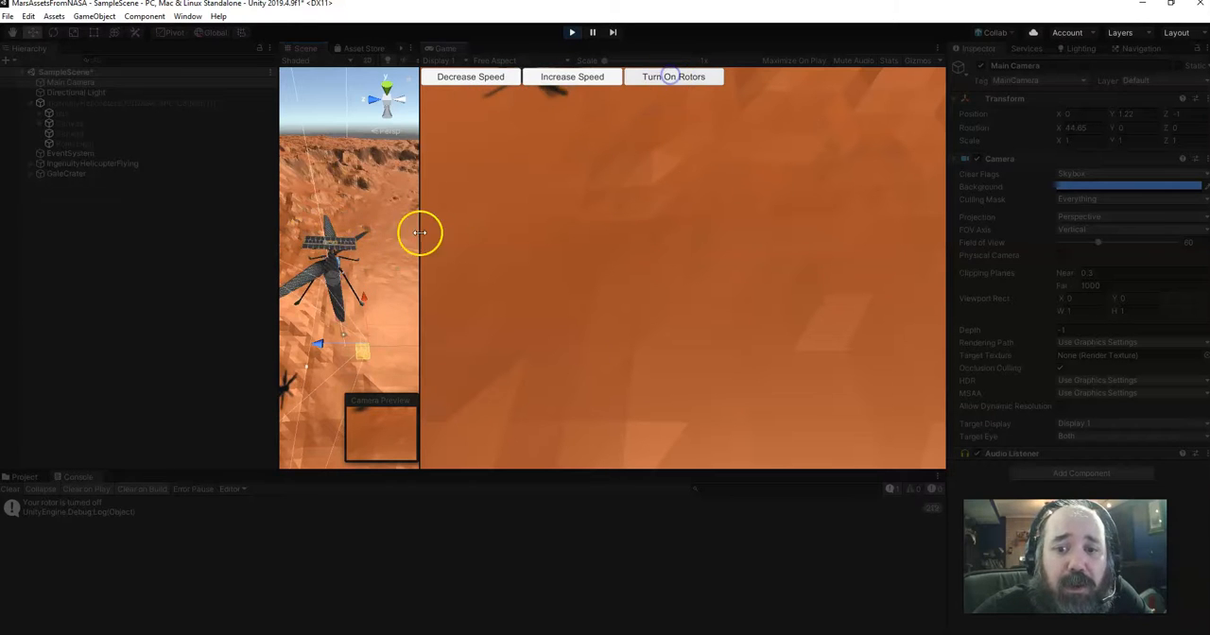
drag(419, 240, 601, 251)
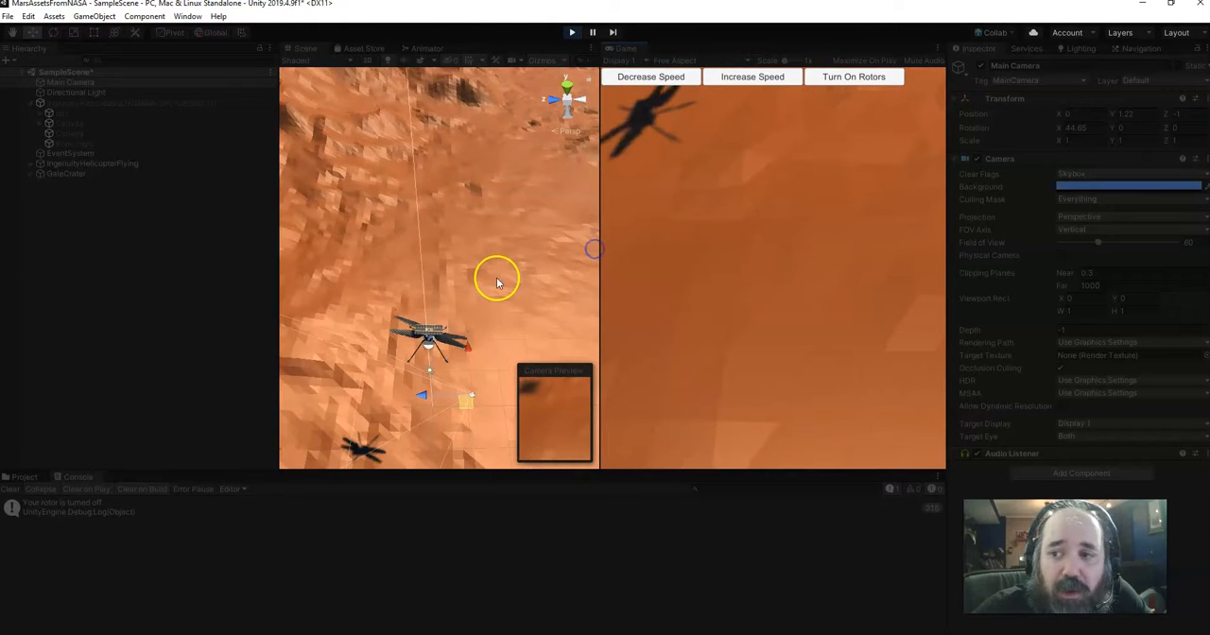
Select IngenuityHelicopterFlying to inspect its Fly script values while the scene runs, and stop the scene
click(91, 104)
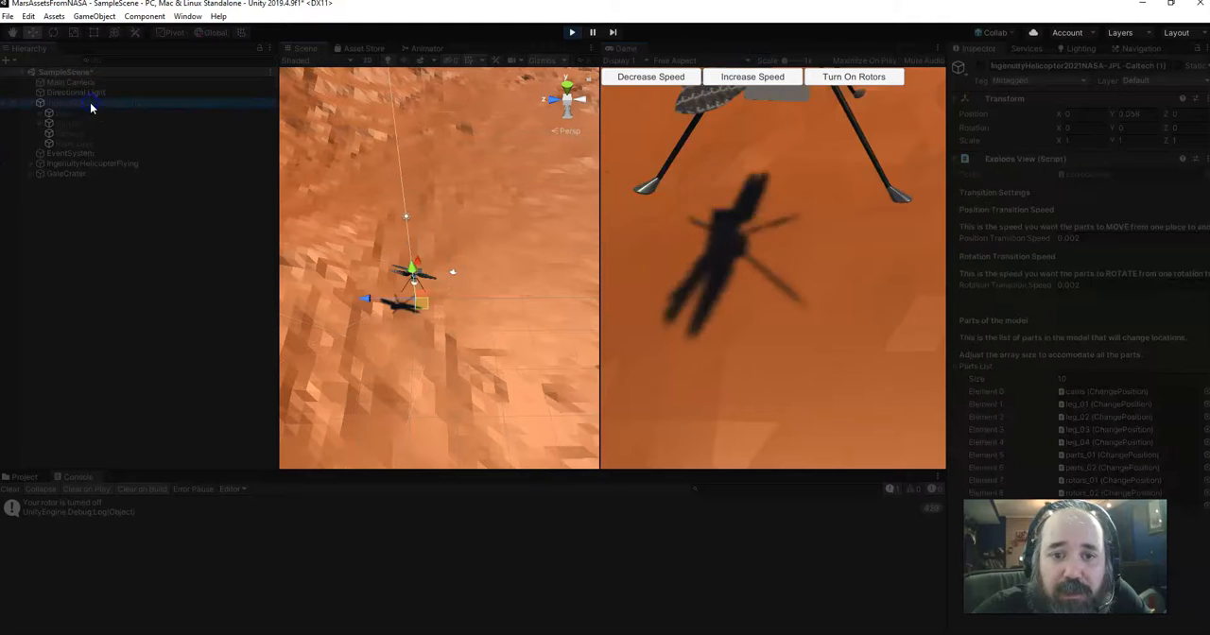
click(89, 164)
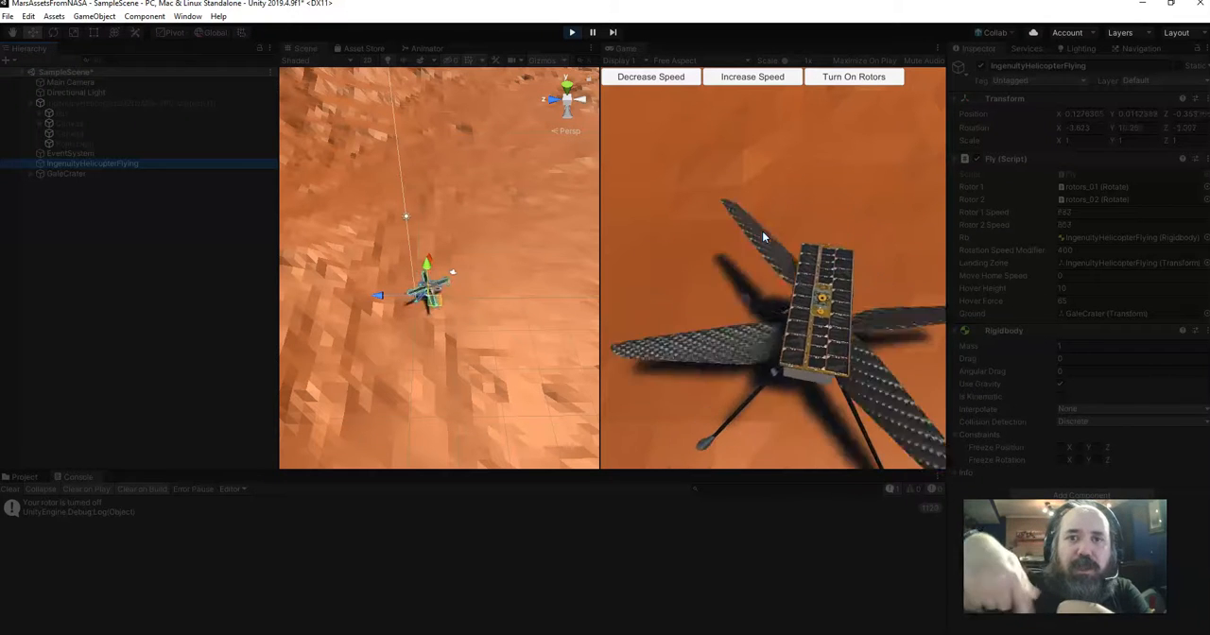
click(569, 33)
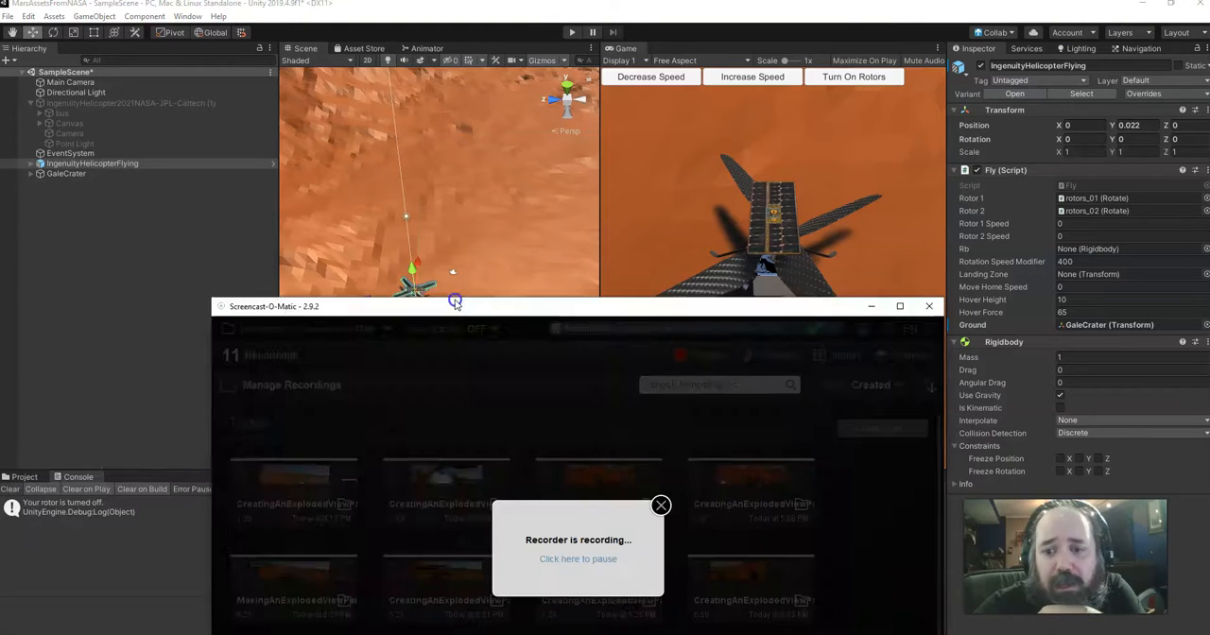
drag(454, 297, 335, 48)
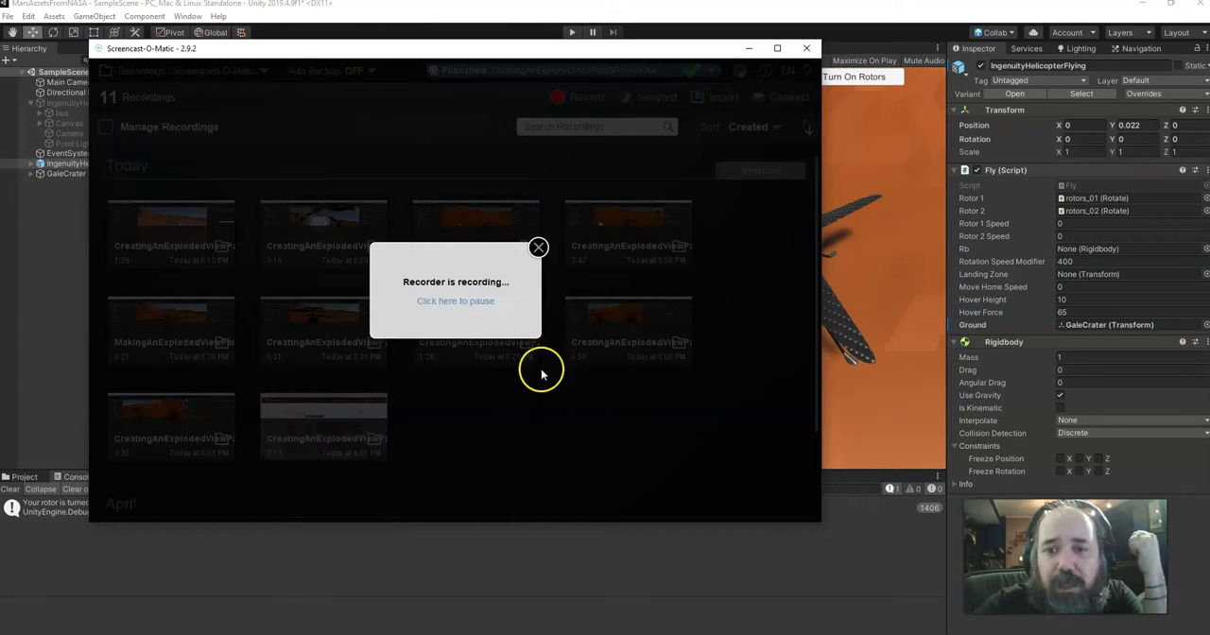
click(535, 250)
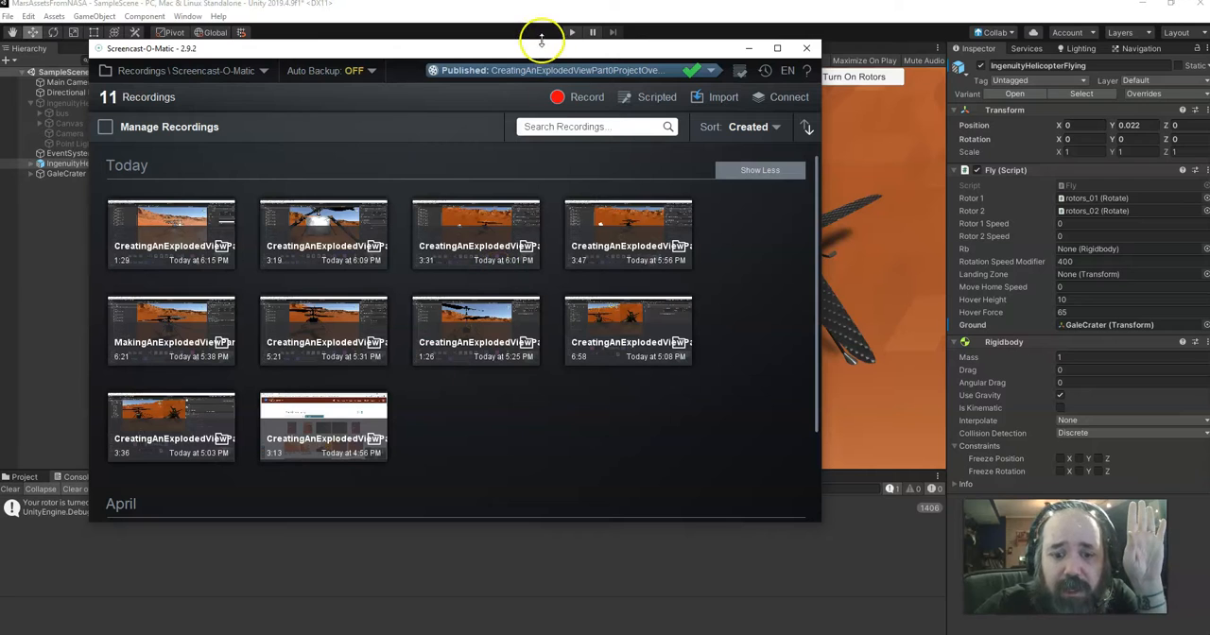
drag(589, 44, 0, 72)
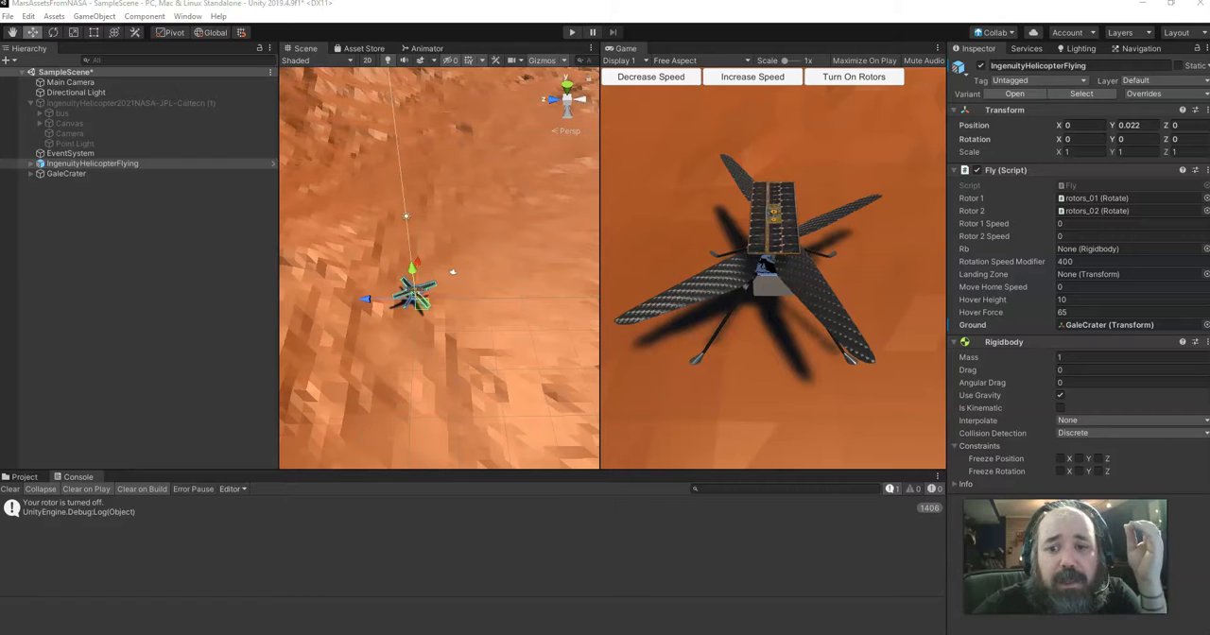
Switch to the browser and look through the 3D models and other items on NASA's Mars More Resources page
click(1141, 5)
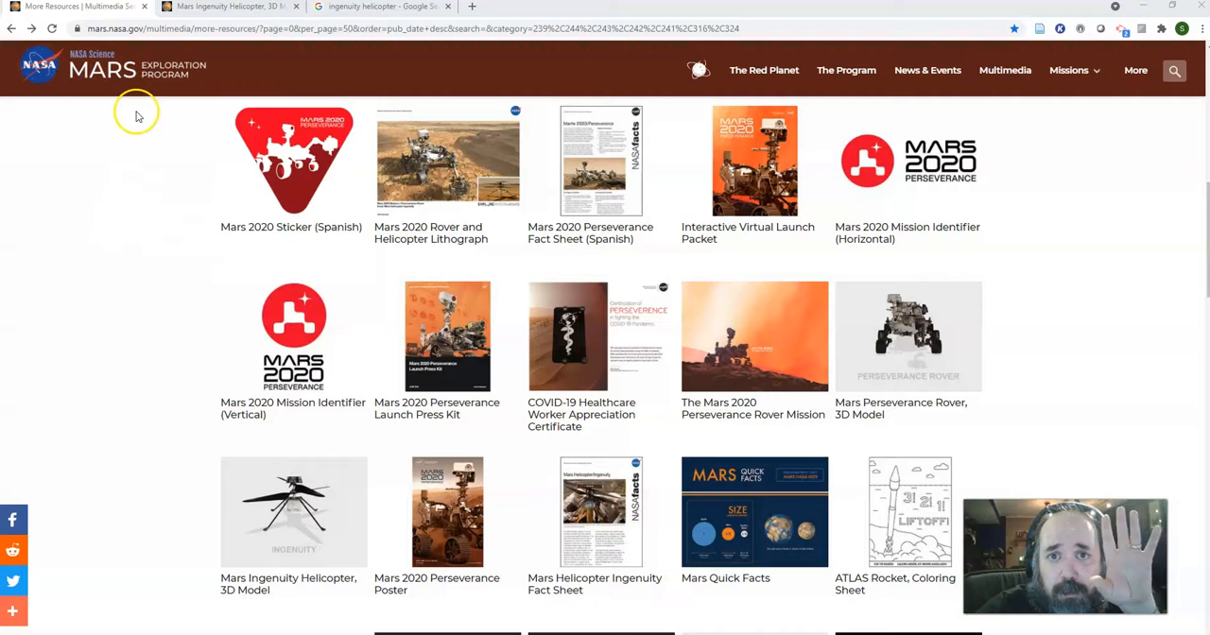
scroll(149, 113, up, 1)
scroll(149, 113, down, 2)
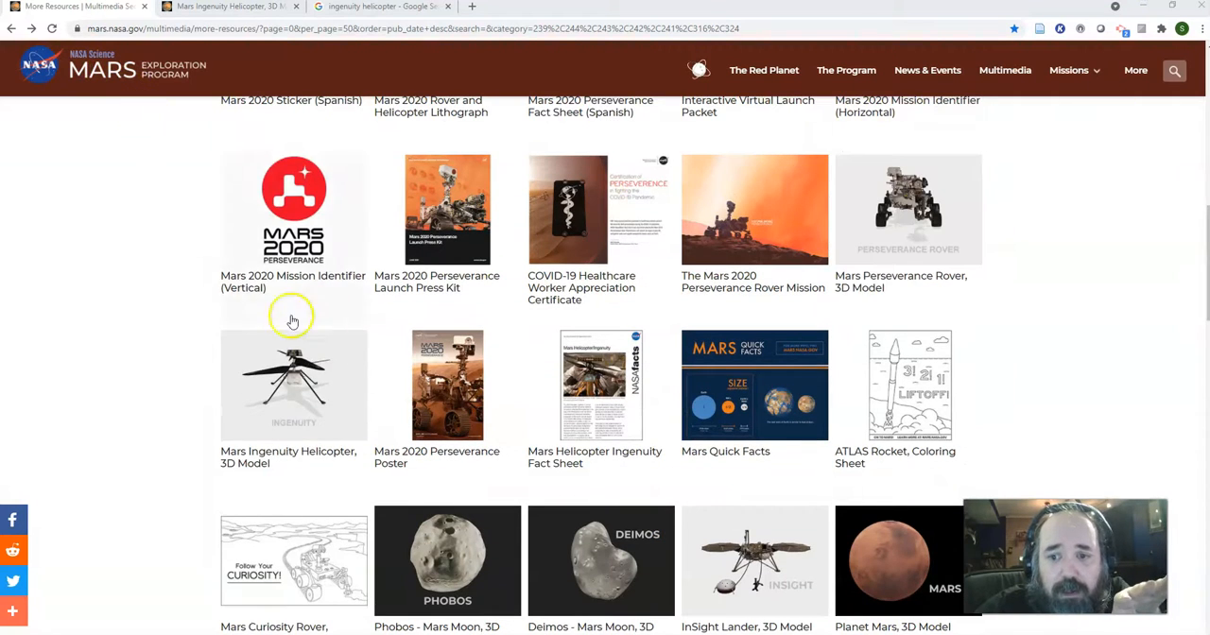
scroll(230, 424, down, 4)
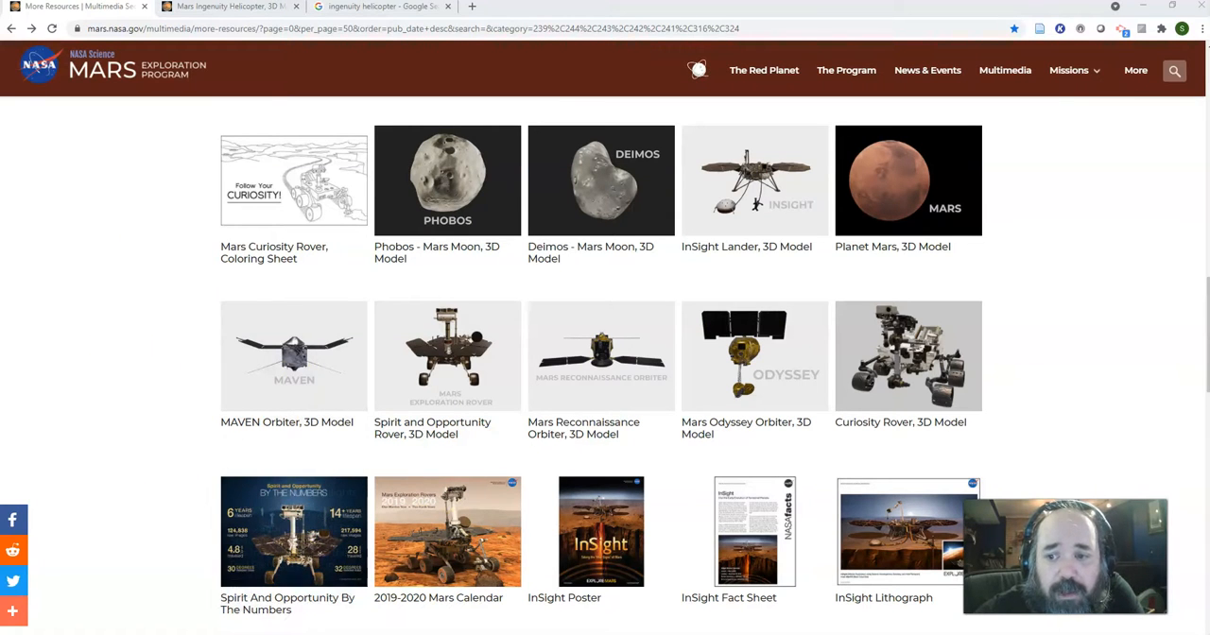
scroll(109, 417, down, 1)
scroll(109, 417, down, 1)
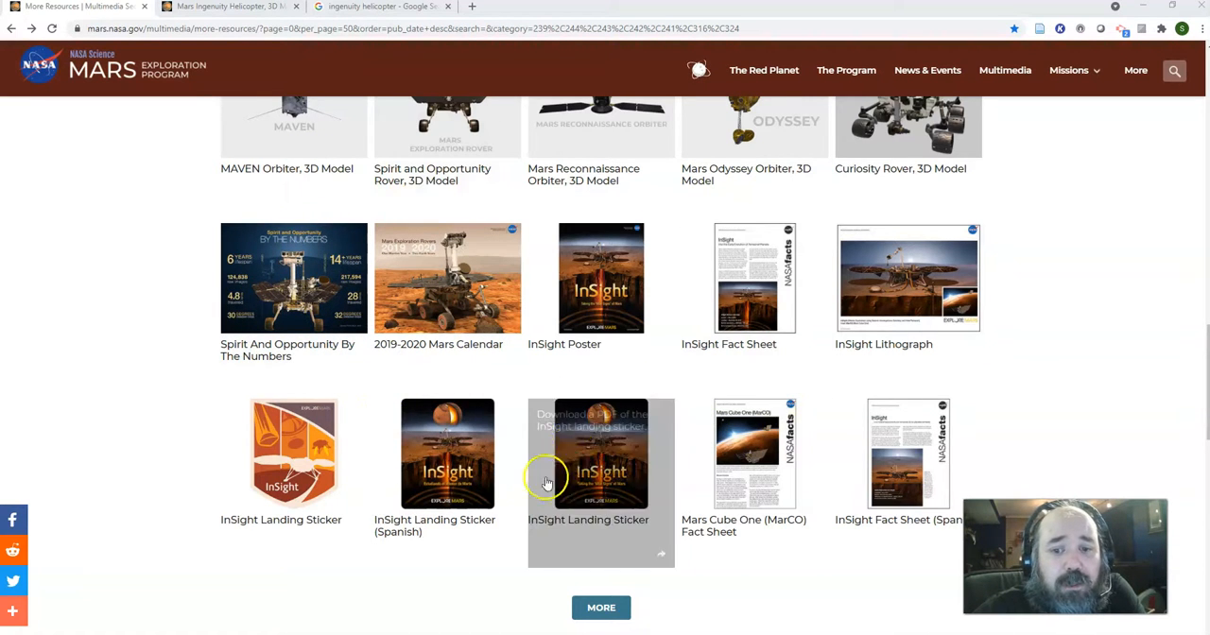
scroll(519, 505, up, 5)
scroll(519, 513, up, 10)
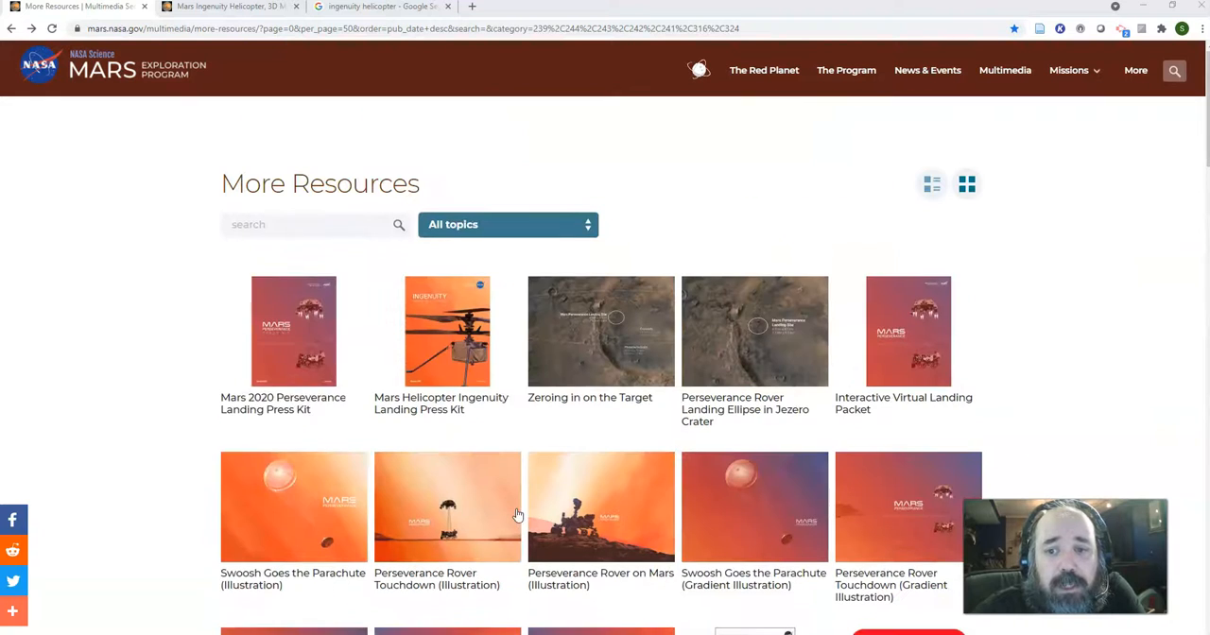